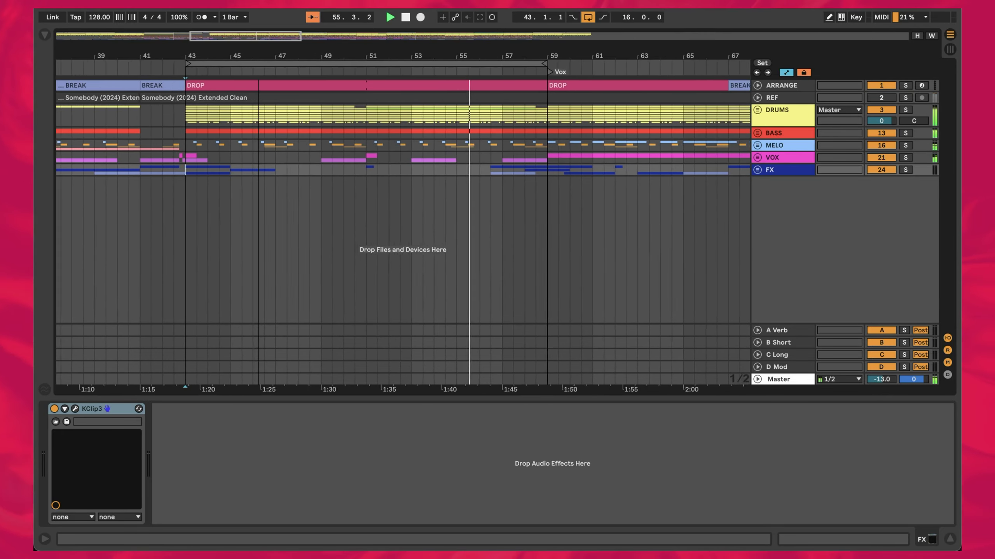
- Unfold the MELO and VOX groups to inspect their tracks, then fold both back up
mouse_move(258, 55)
mouse_down()
mouse_move(259, 96)
mouse_move(257, 58)
mouse_up()
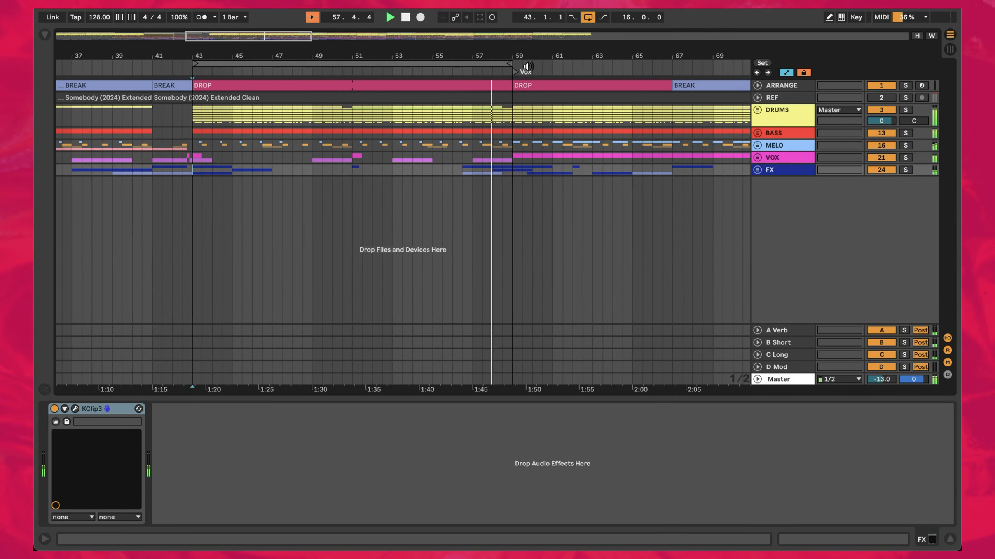
click(775, 145)
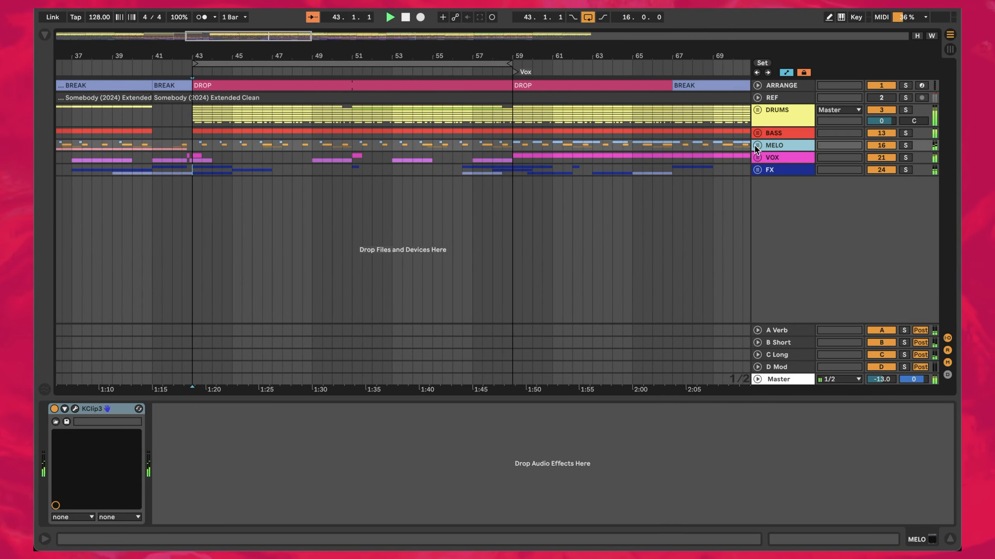
click(758, 146)
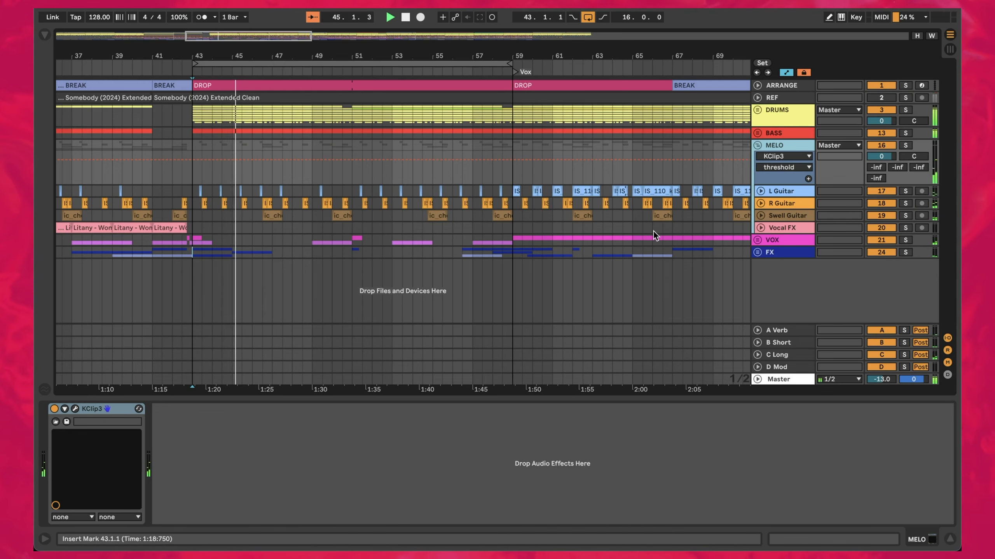
click(757, 240)
click(785, 241)
scroll(530, 241, down, 5)
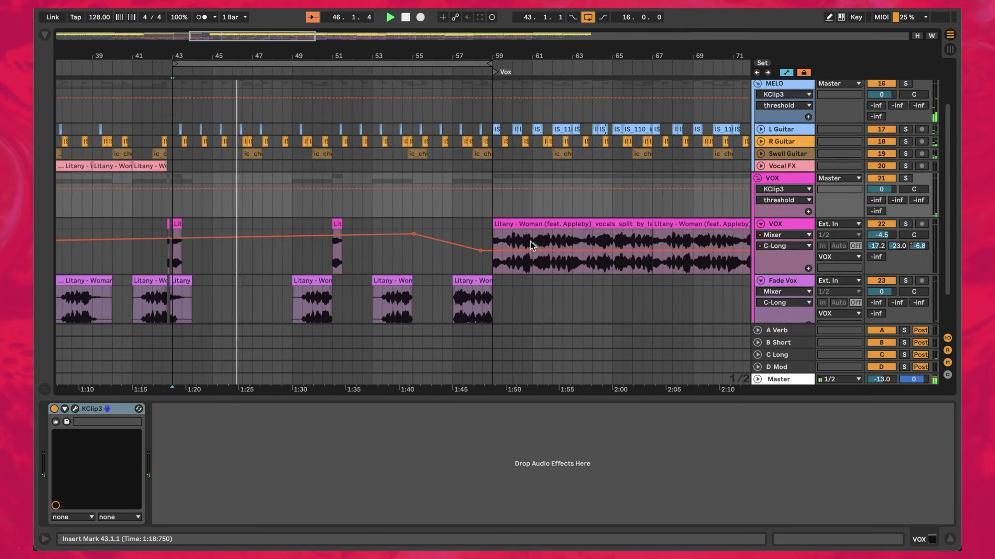
scroll(530, 241, right, 8)
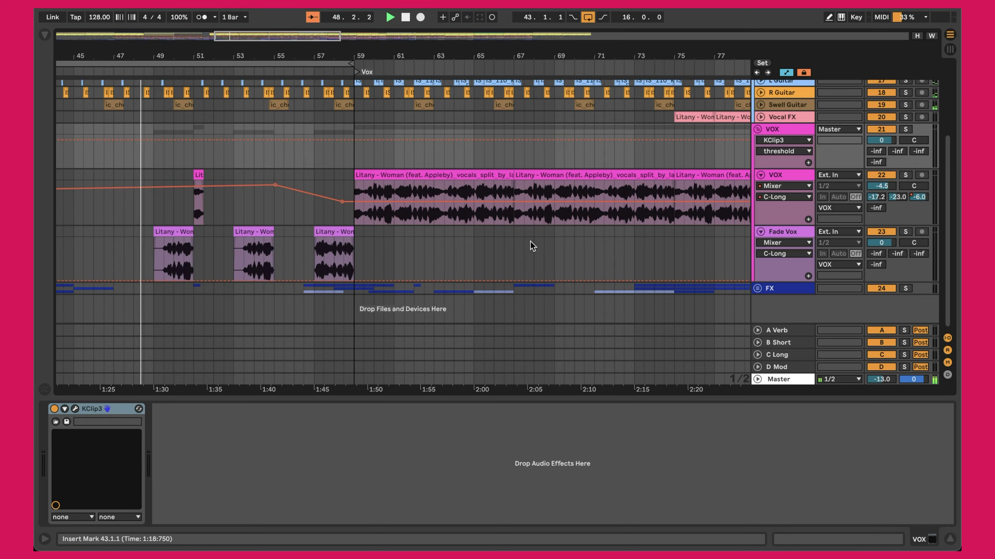
scroll(530, 241, left, 3)
scroll(529, 241, up, 1)
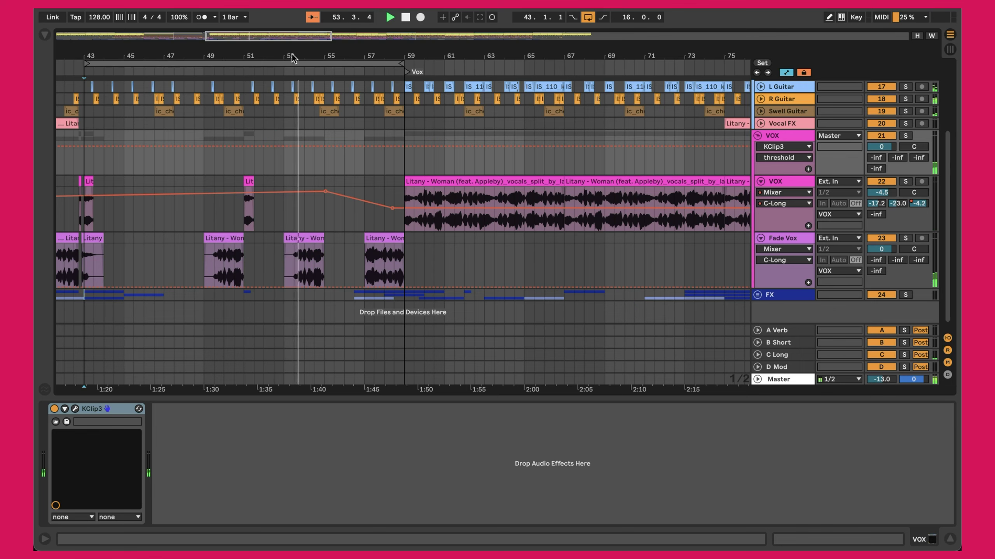
drag(287, 57, 287, 25)
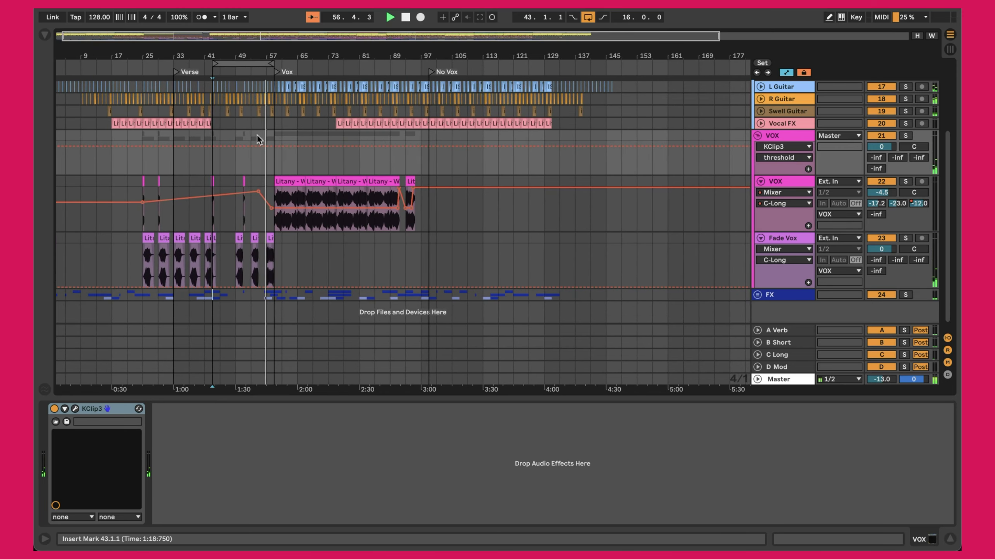
scroll(256, 136, up, 5)
click(759, 145)
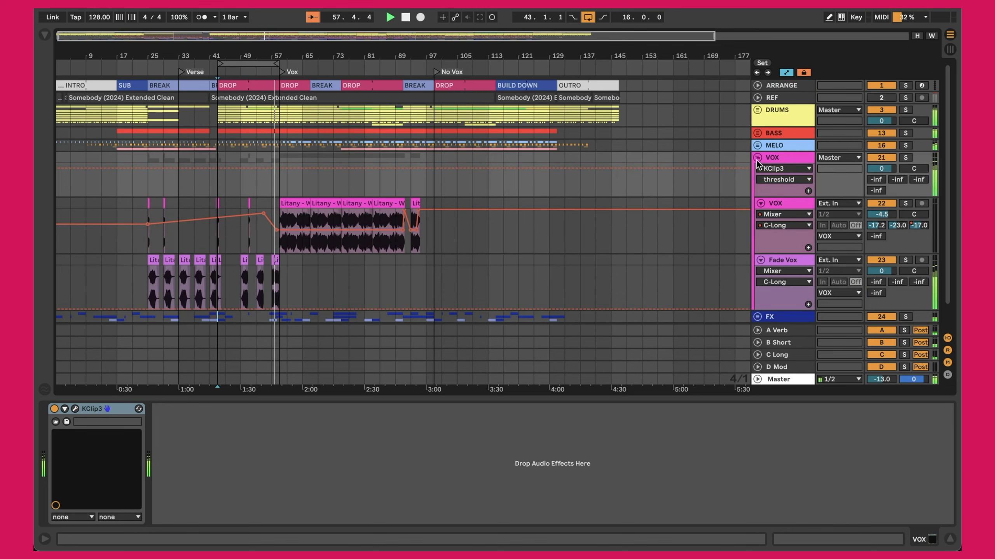
click(757, 157)
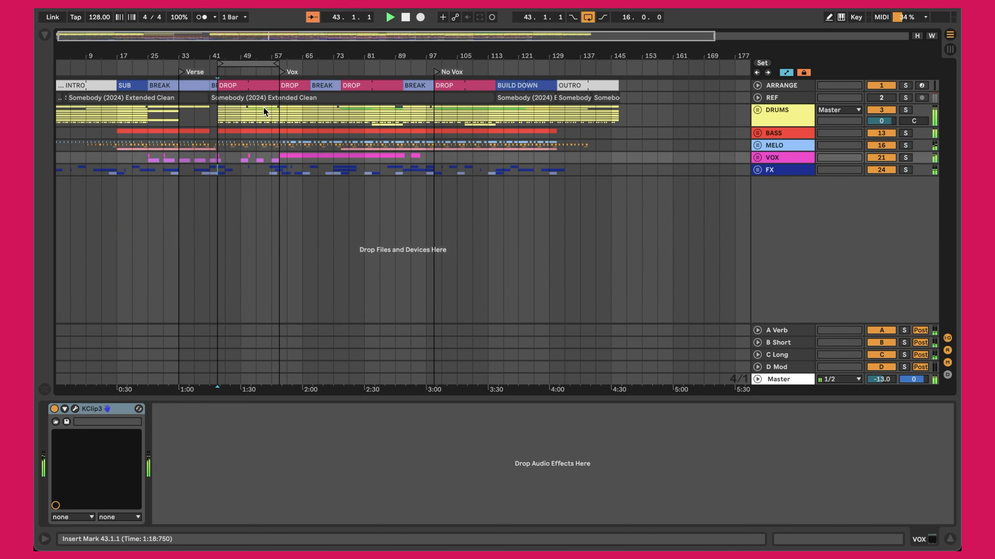
- Zoom the arrangement timeline in closely around the playhead
mouse_move(170, 58)
mouse_down()
mouse_move(171, 75)
mouse_move(189, 75)
mouse_move(189, 83)
mouse_up()
key(plus)
key(plus)
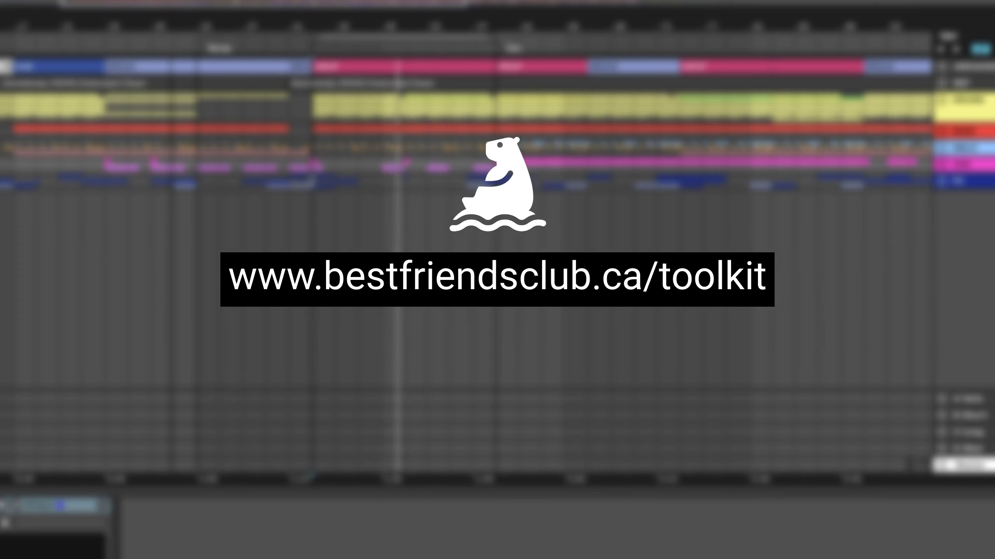
drag(172, 77, 171, 81)
key(plus)
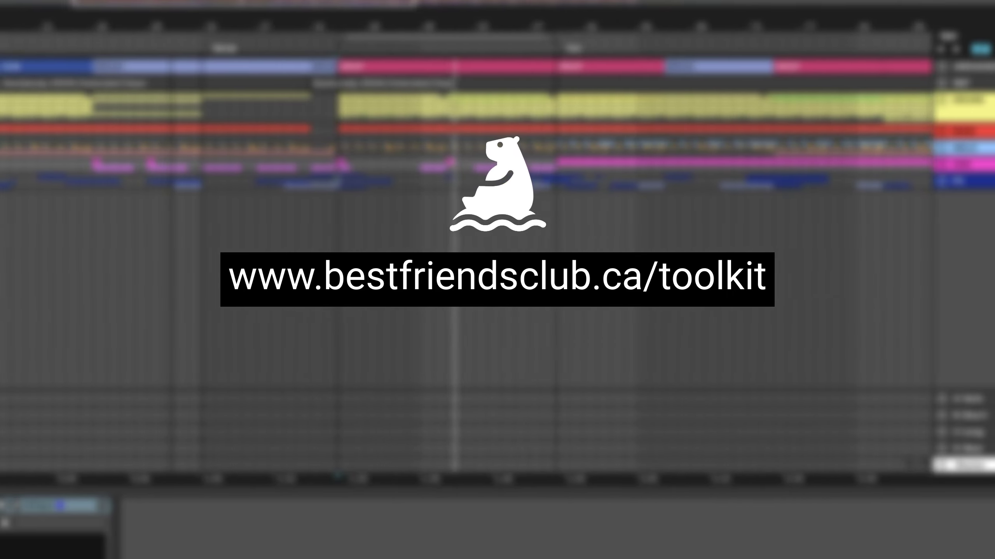
key(plus)
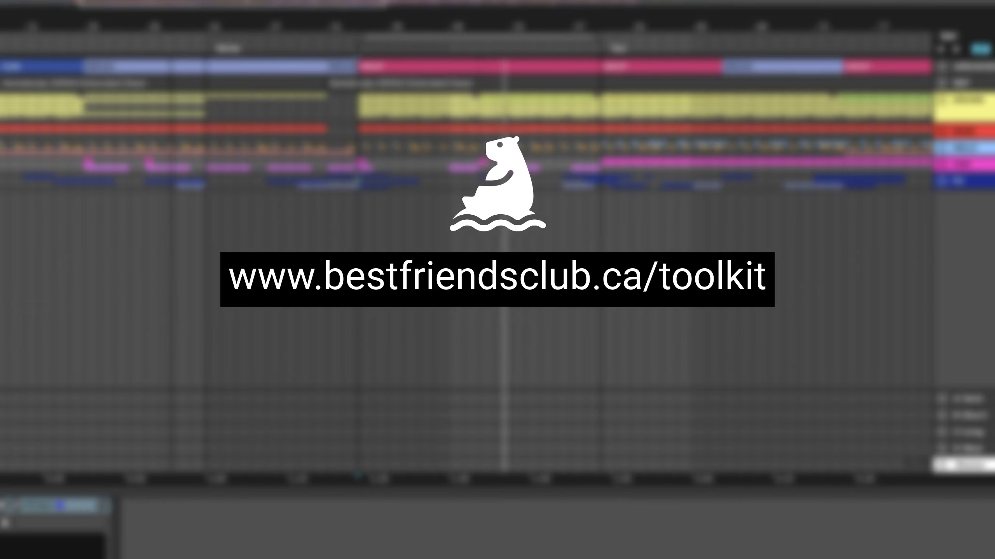
scroll(173, 235, up, 1)
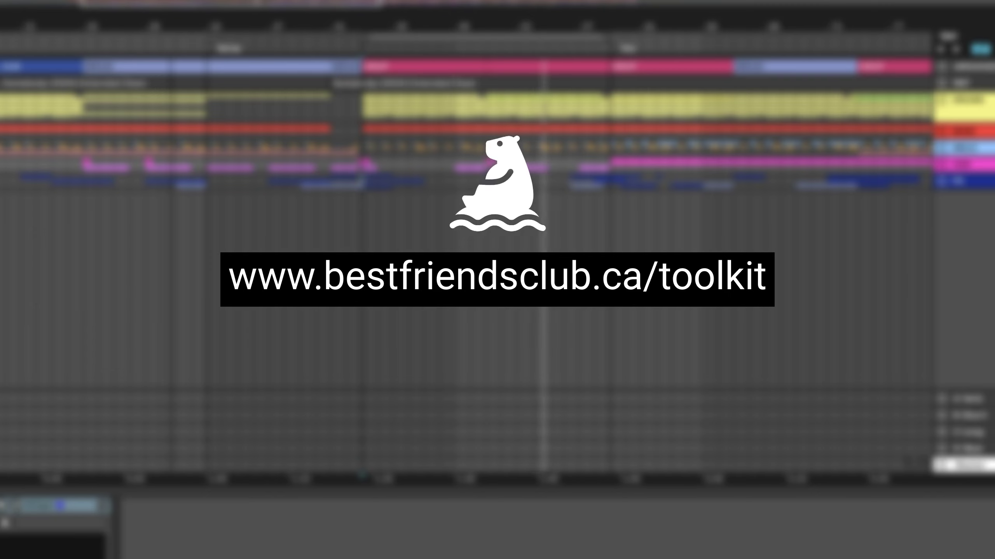
key(plus)
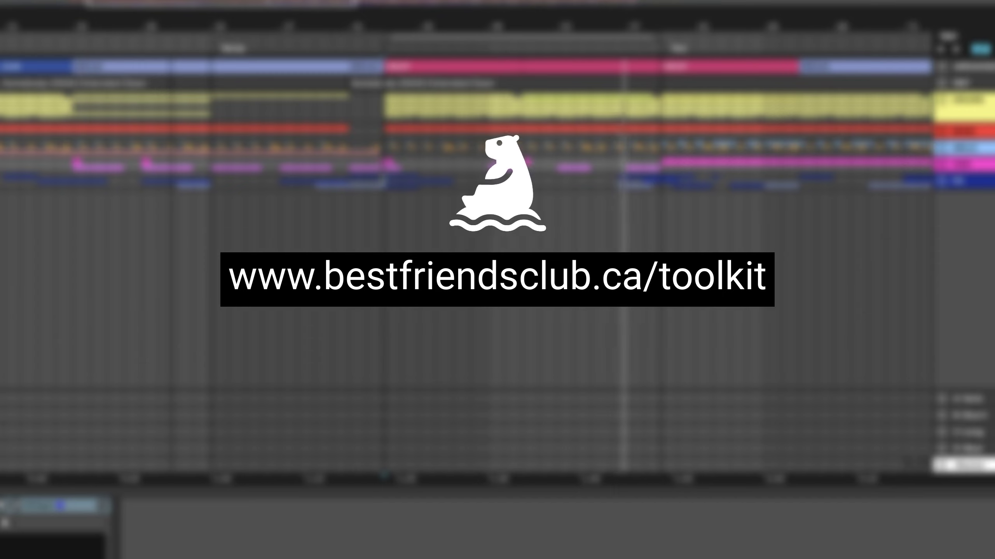
drag(171, 28, 171, 48)
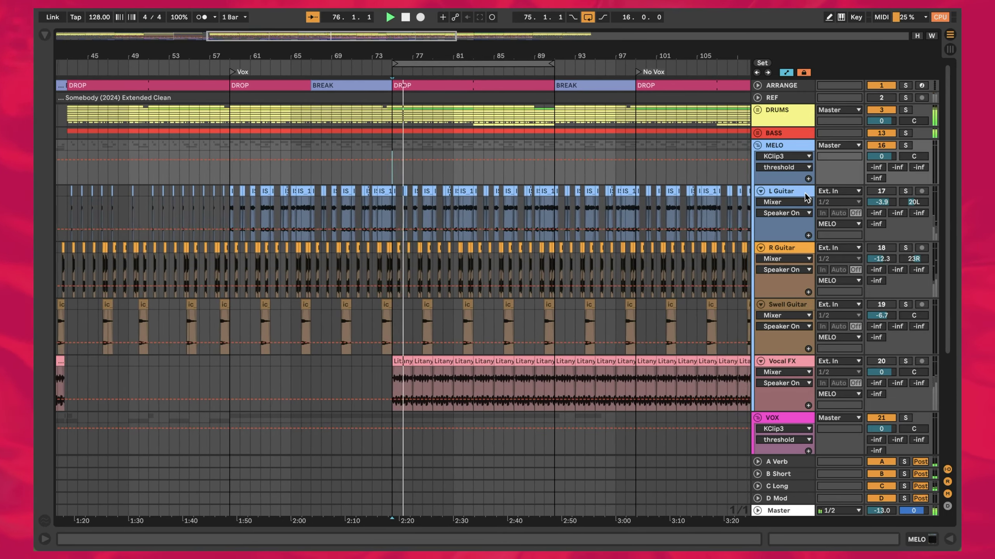
- Turn the L Guitar track back on and zoom the ruler into bars 78–83
click(800, 191)
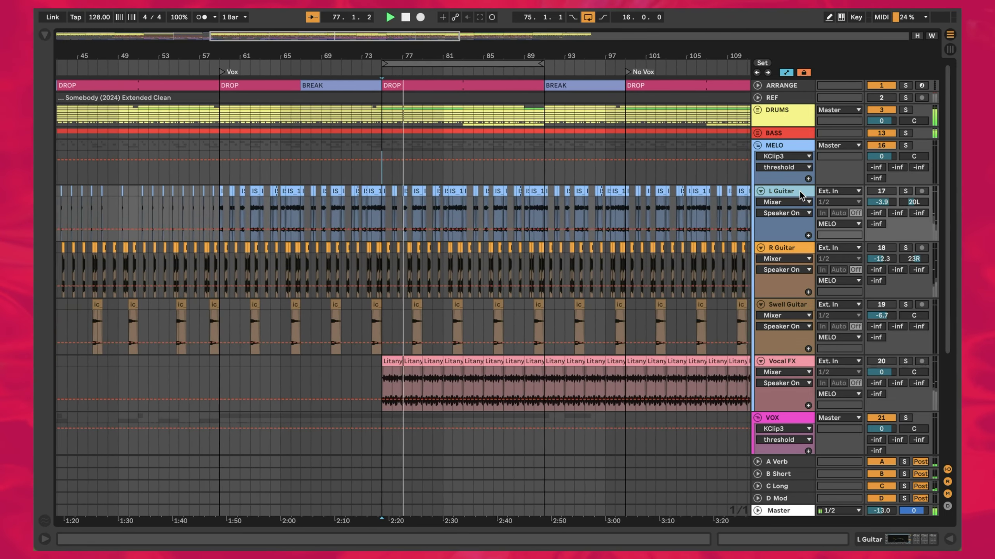
click(877, 191)
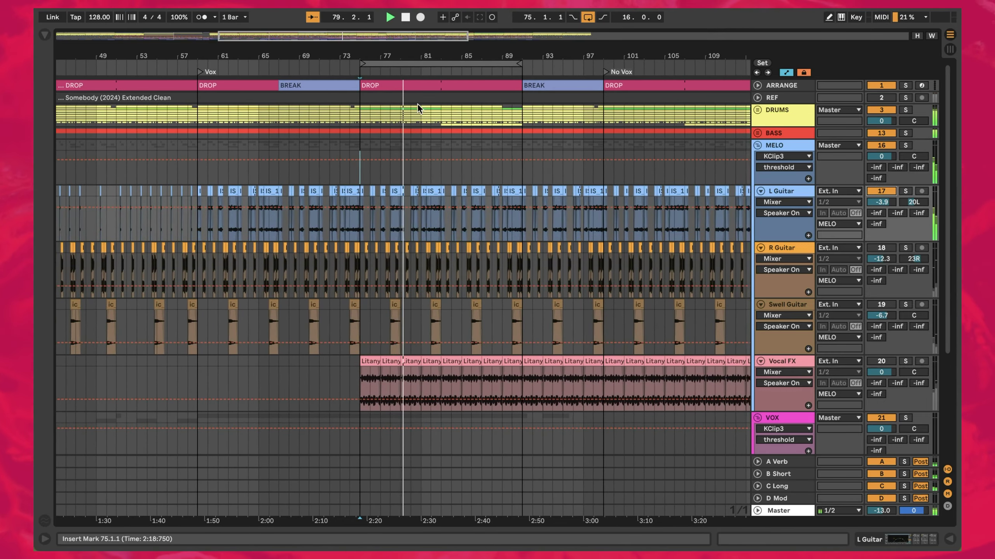
drag(387, 54, 301, 132)
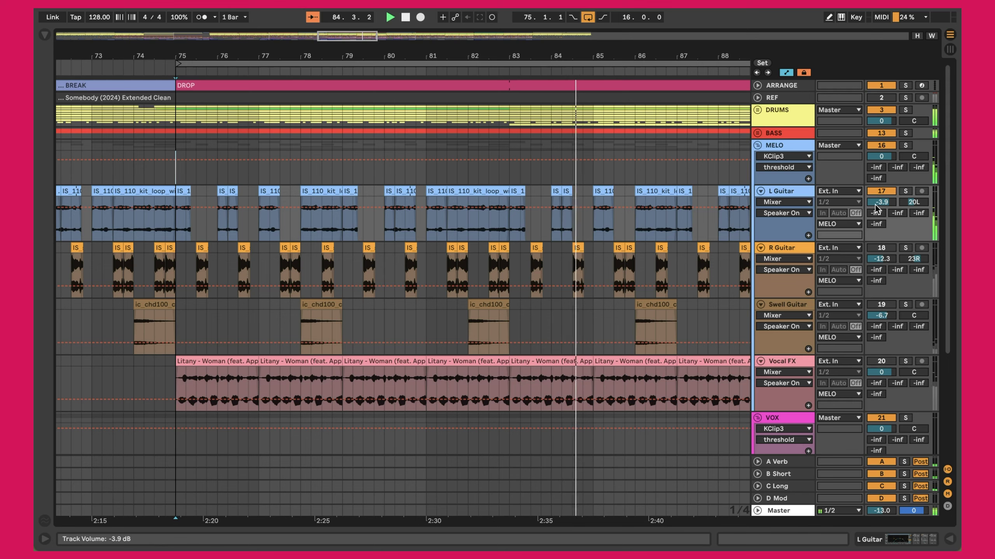
drag(535, 56, 495, 57)
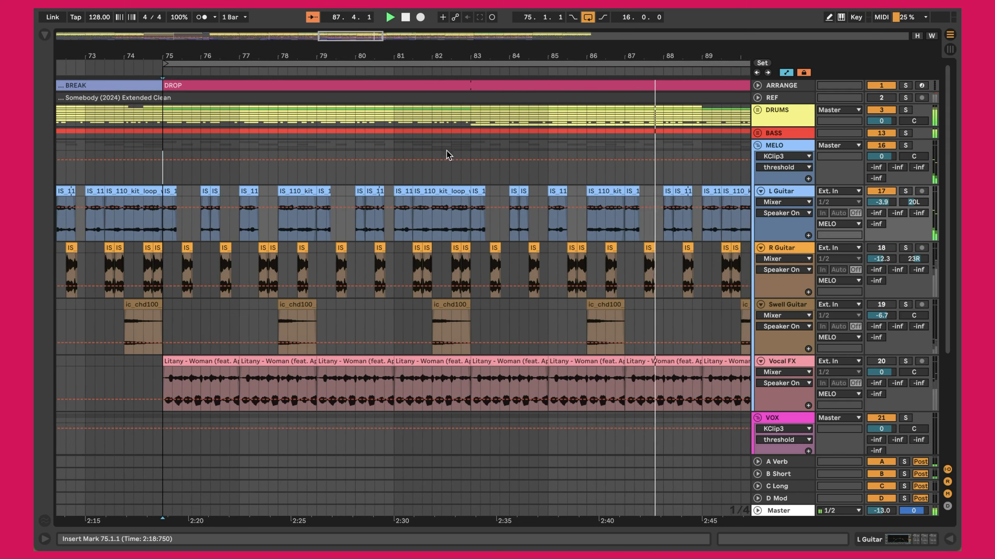
drag(491, 56, 275, 56)
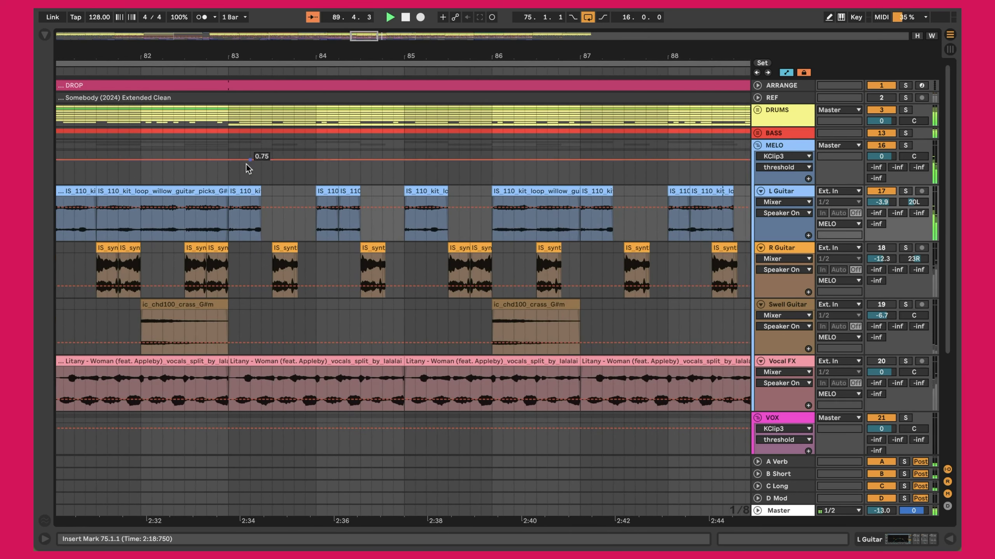
- Lengthen the short L Guitar clip at bar 83 toward bar 88 and play from bar 83
click(253, 192)
drag(257, 191, 668, 190)
click(235, 227)
key(space)
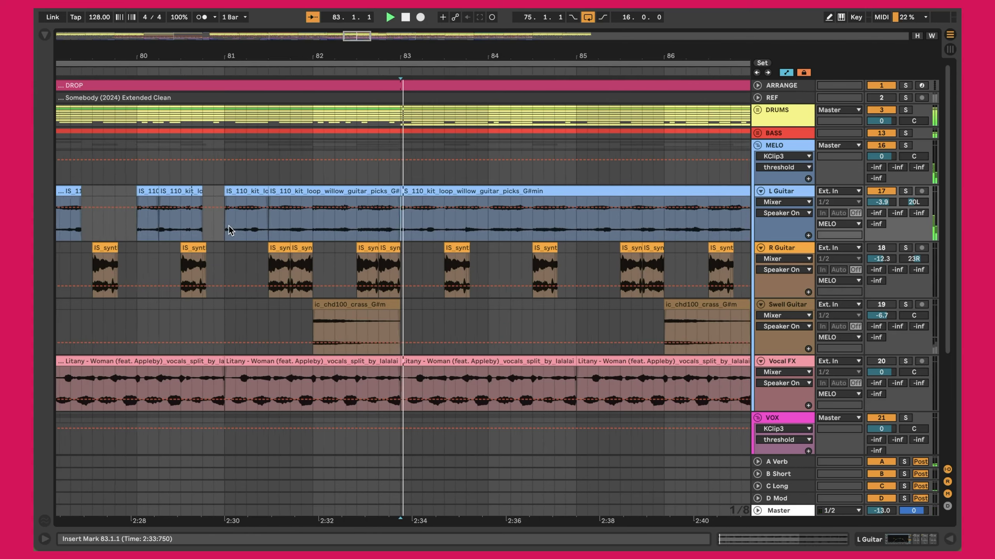
- Solo and unsolo L Guitar, then replay from its bar-83 clip
click(905, 192)
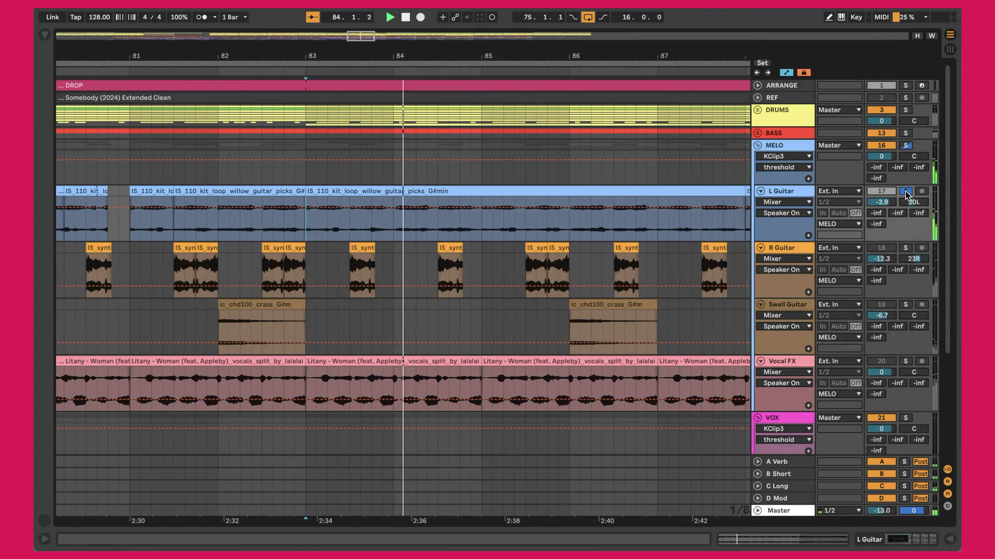
click(905, 192)
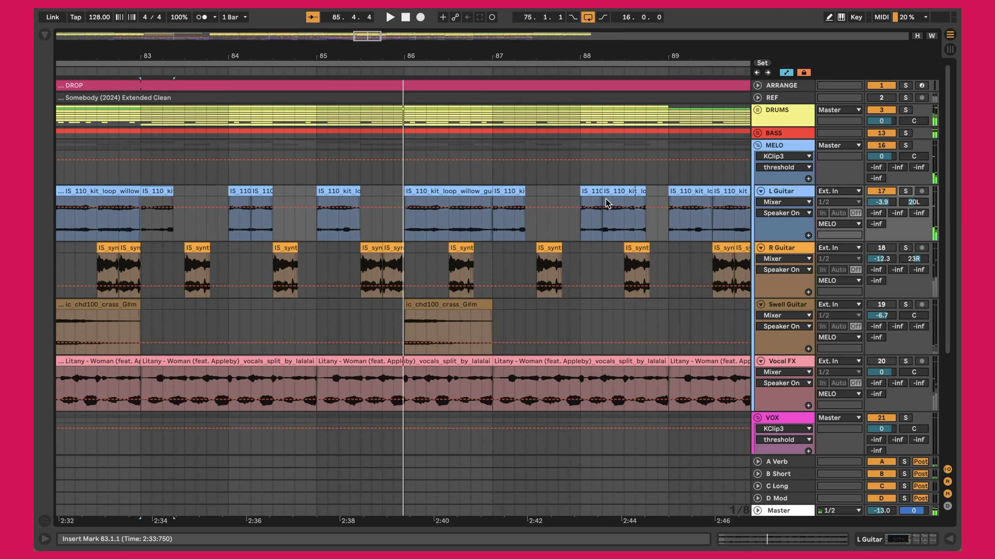
click(147, 190)
key(space)
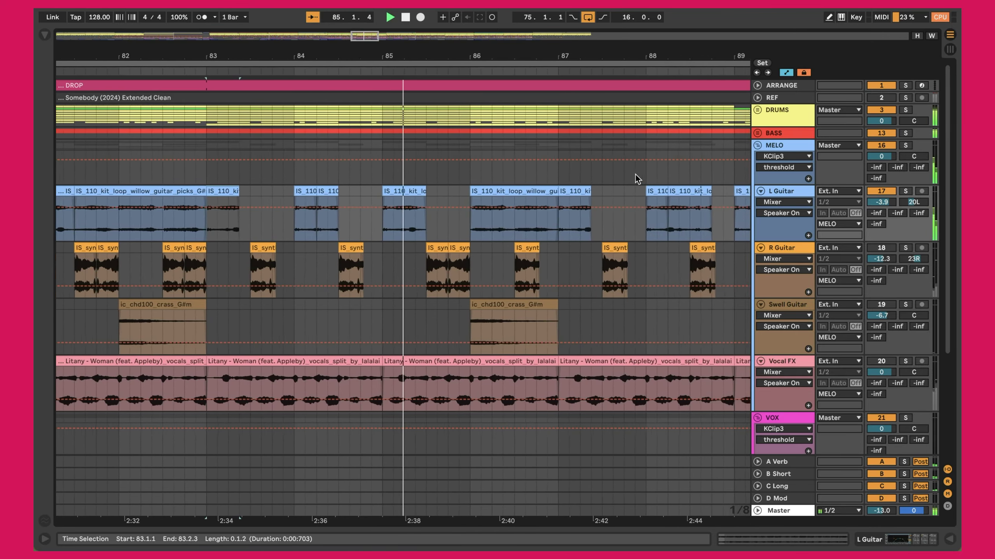
- Zoom out to bars 80–91, solo the REF track and unfold it to show its waveform
drag(443, 57, 443, 50)
key(minus)
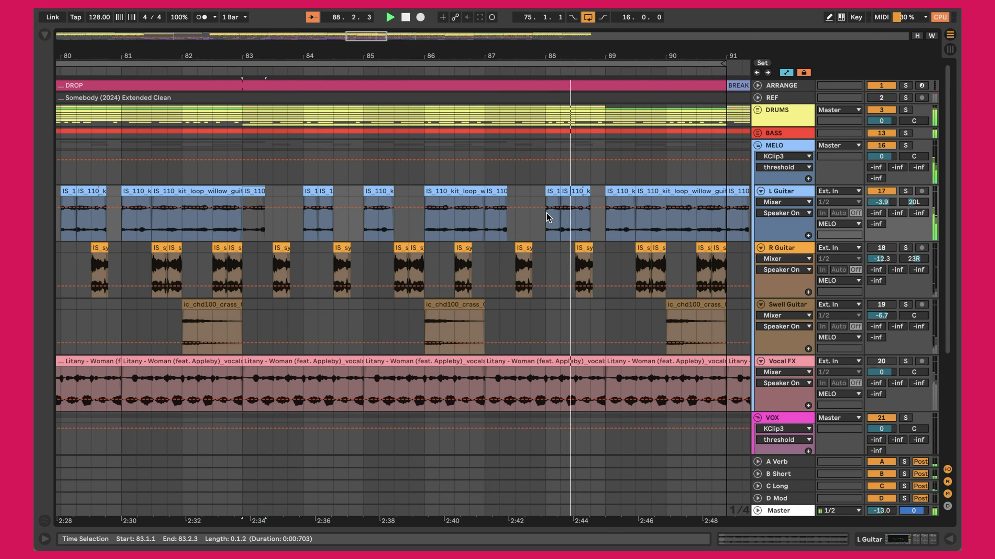
key(s)
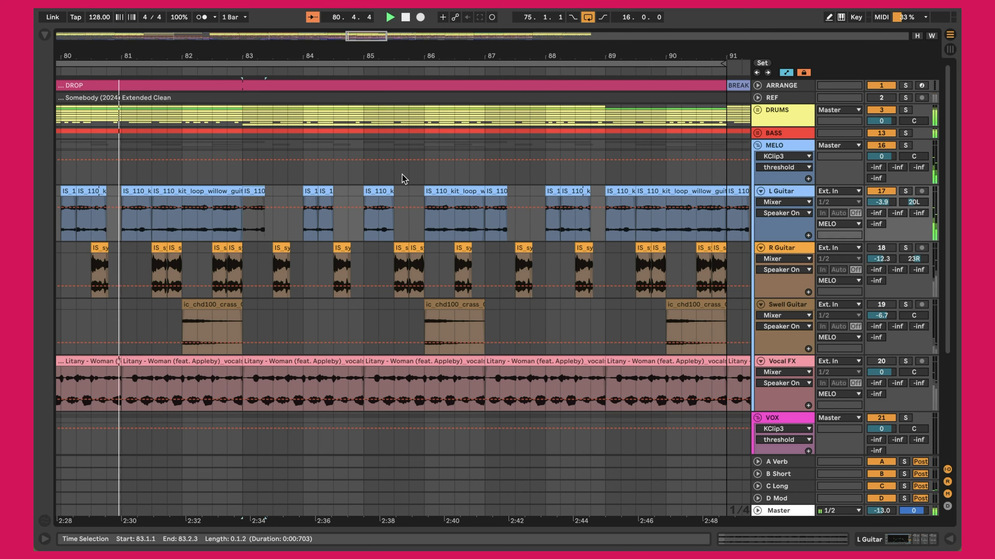
click(757, 98)
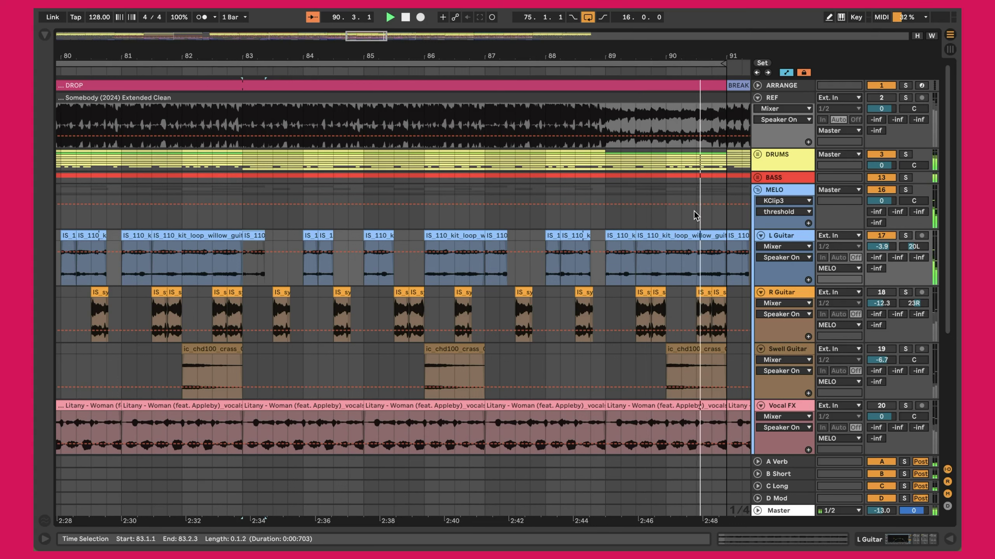
double_click(795, 240)
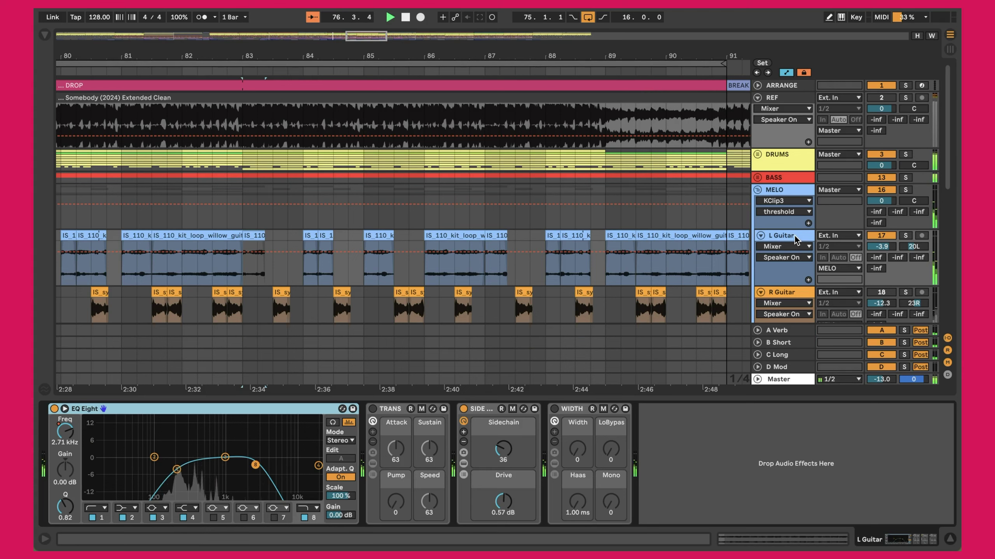
click(253, 255)
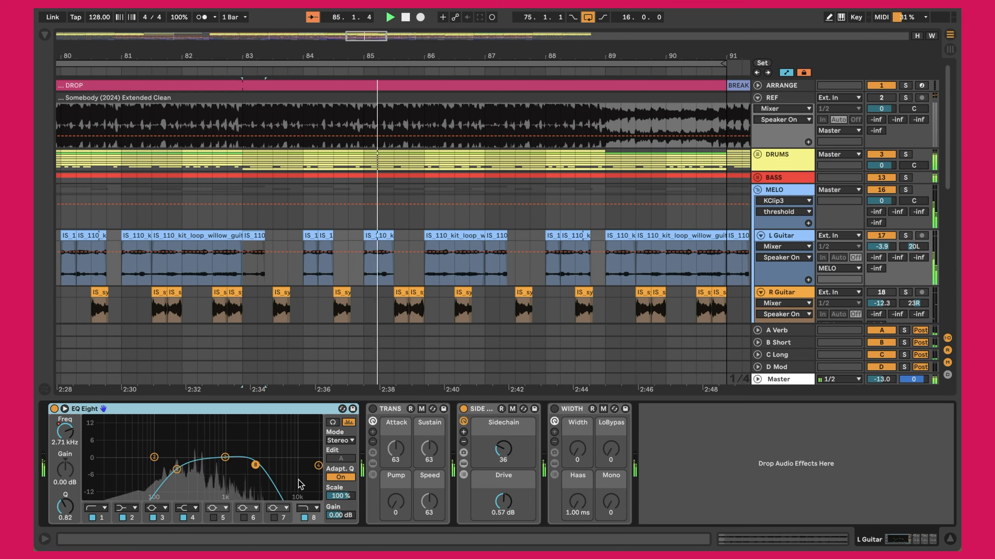
click(472, 410)
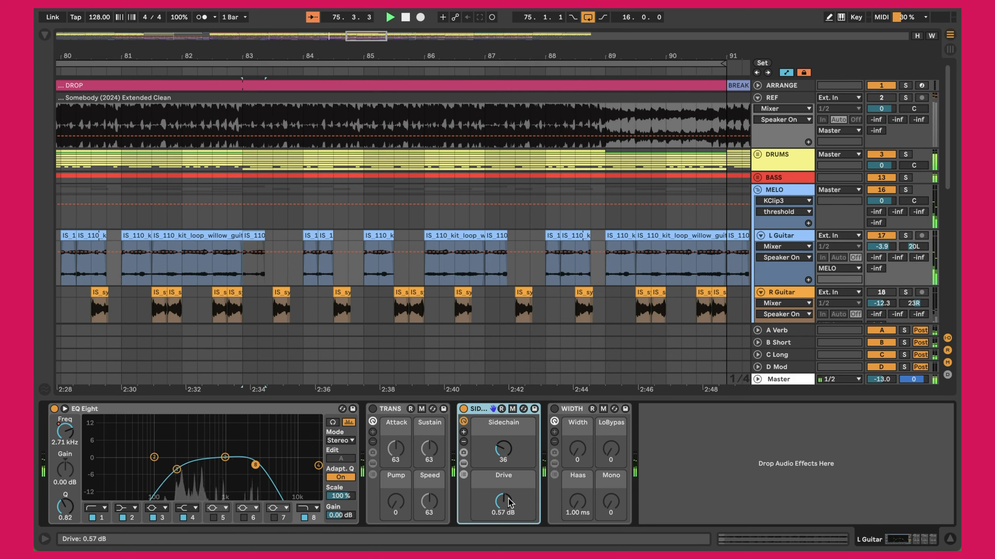
click(463, 463)
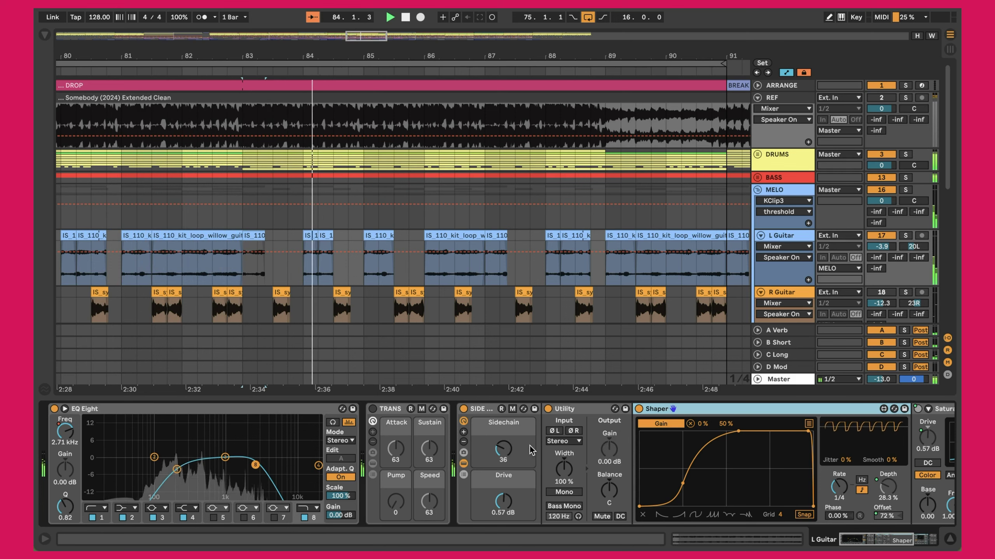
click(463, 463)
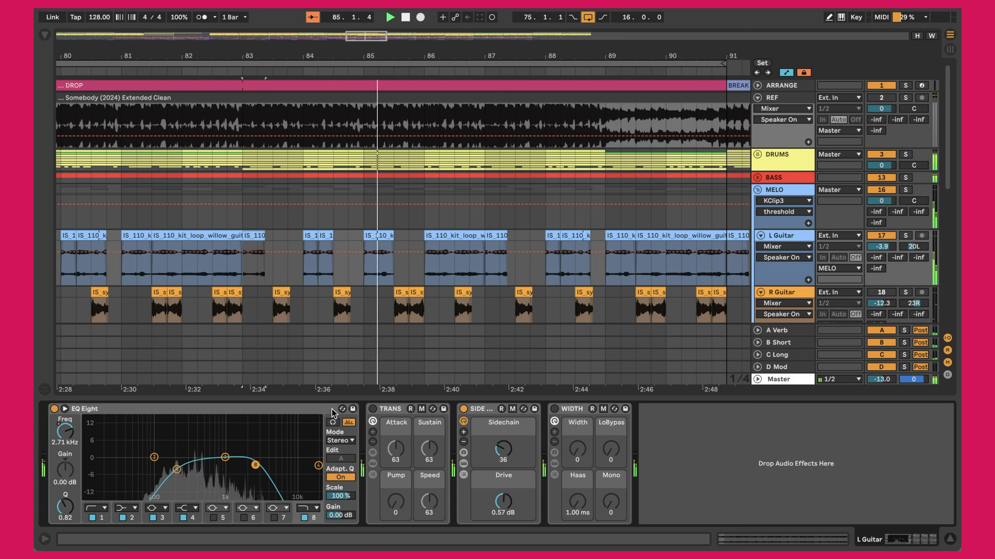
- Zoom out, scroll back to bar 17, play from the MELO track there, and zoom into bars 17–23
scroll(564, 279, down, 4)
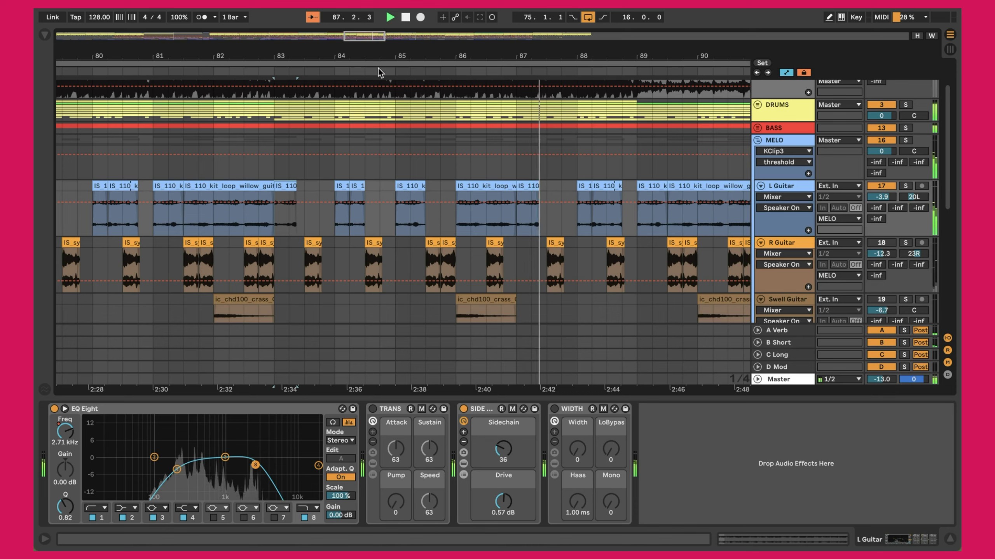
click(384, 56)
drag(366, 56, 424, 11)
scroll(296, 244, left, 4)
scroll(296, 243, left, 10)
scroll(296, 243, up, 3)
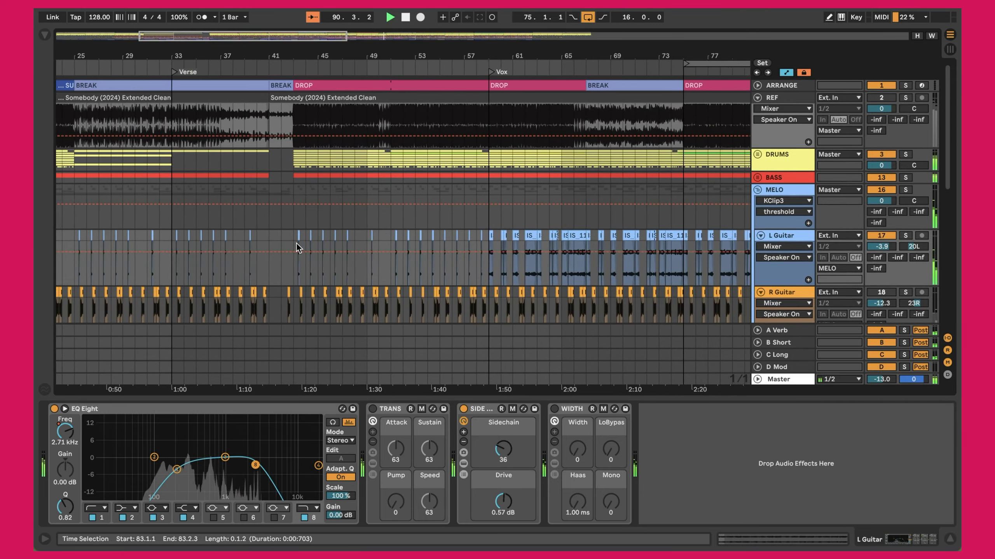
scroll(296, 244, left, 2)
scroll(528, 282, left, 8)
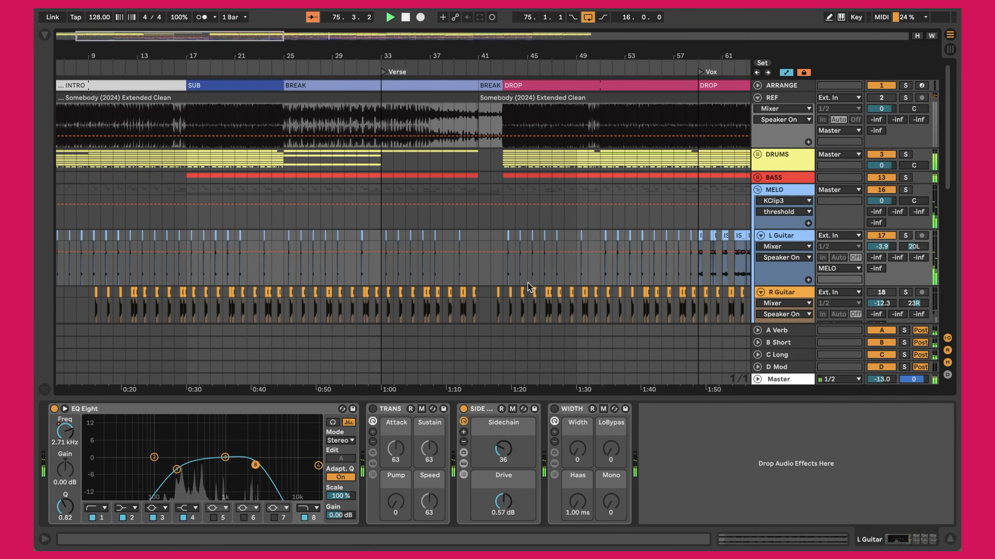
click(207, 218)
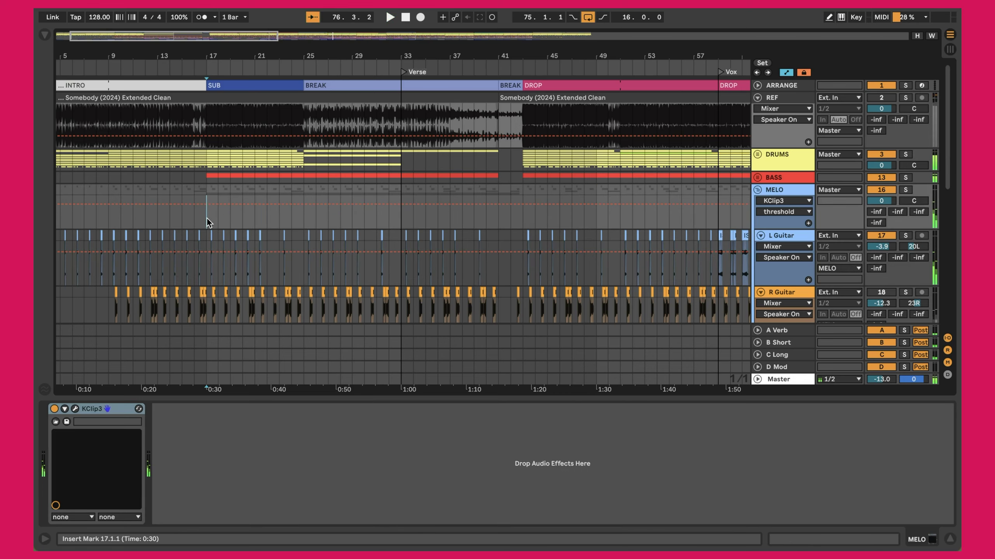
key(space)
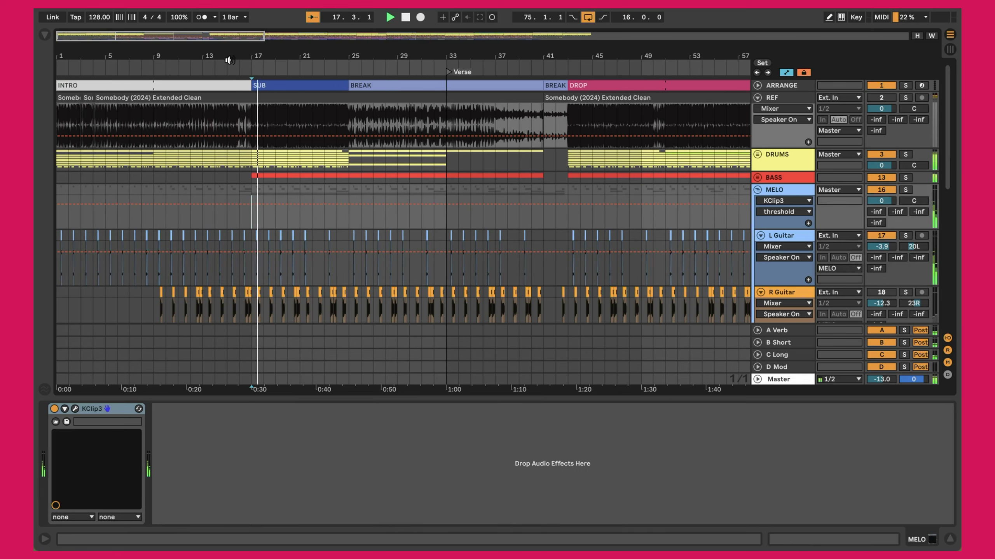
drag(236, 53, 145, 53)
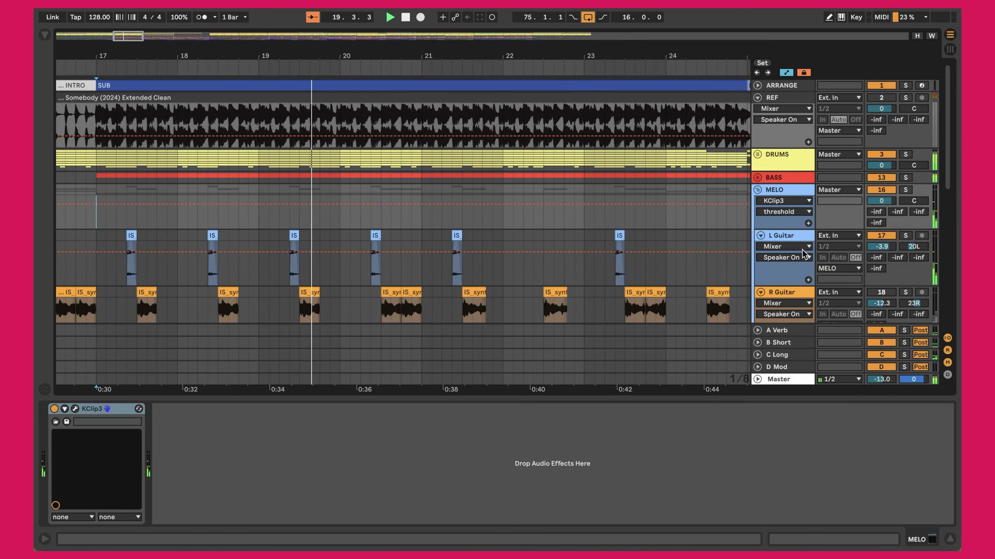
- Show L Guitar's Track Volume automation, boosting to 6.0 dB then back to -3.9 dB
click(803, 245)
click(782, 236)
drag(881, 247, 881, 215)
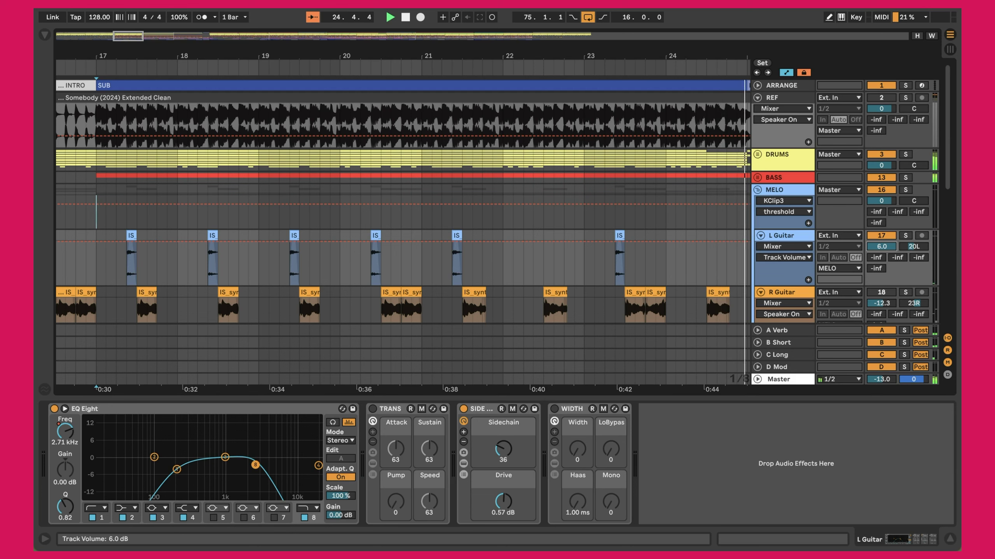
drag(408, 242, 407, 252)
- Restart playback from bar 17 on the MELO track and zoom out over the arrangement
key(space)
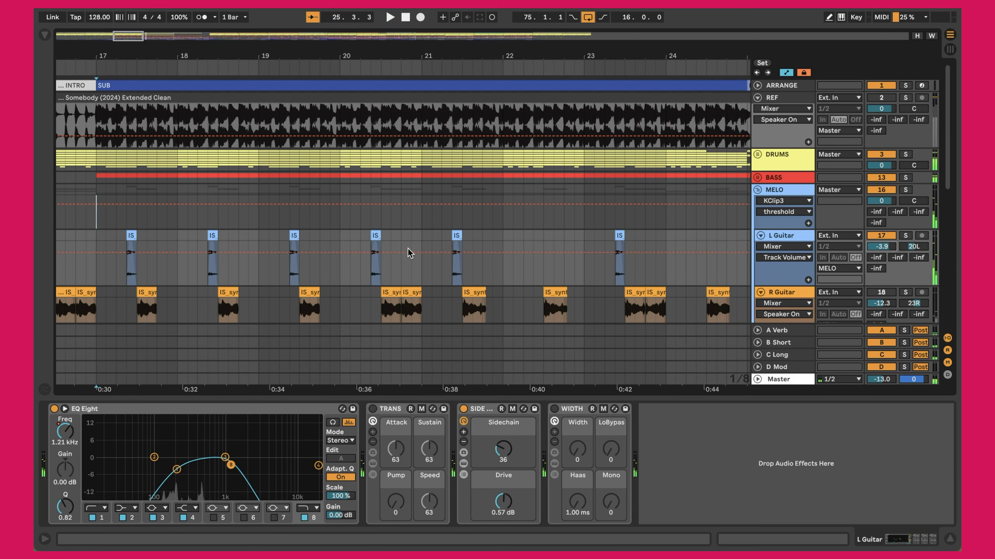
click(96, 196)
key(space)
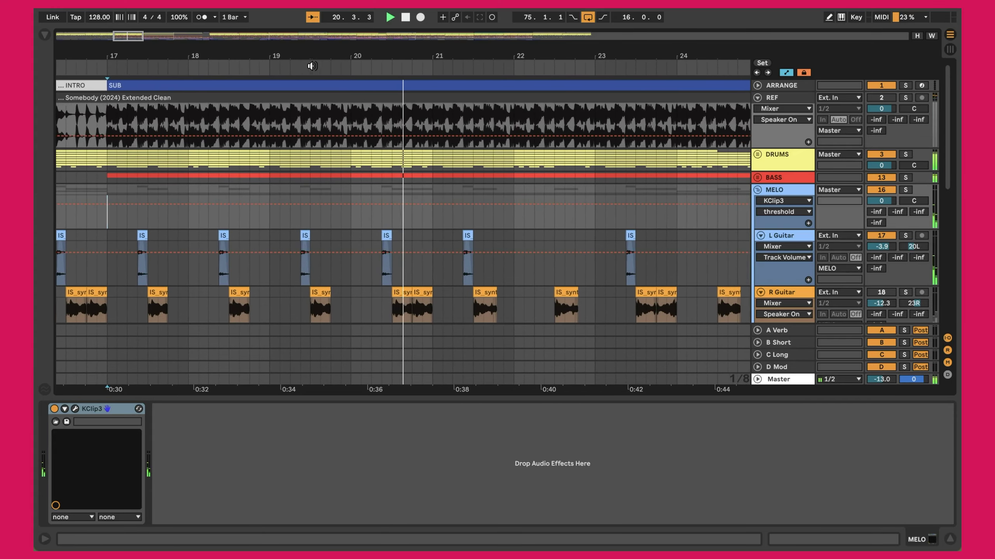
drag(345, 57, 303, 58)
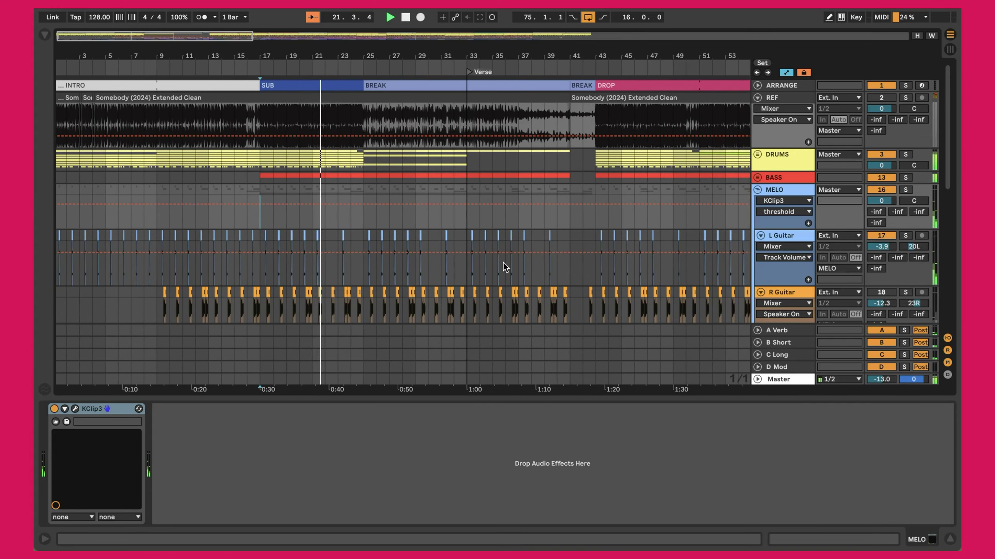
scroll(503, 263, right, 10)
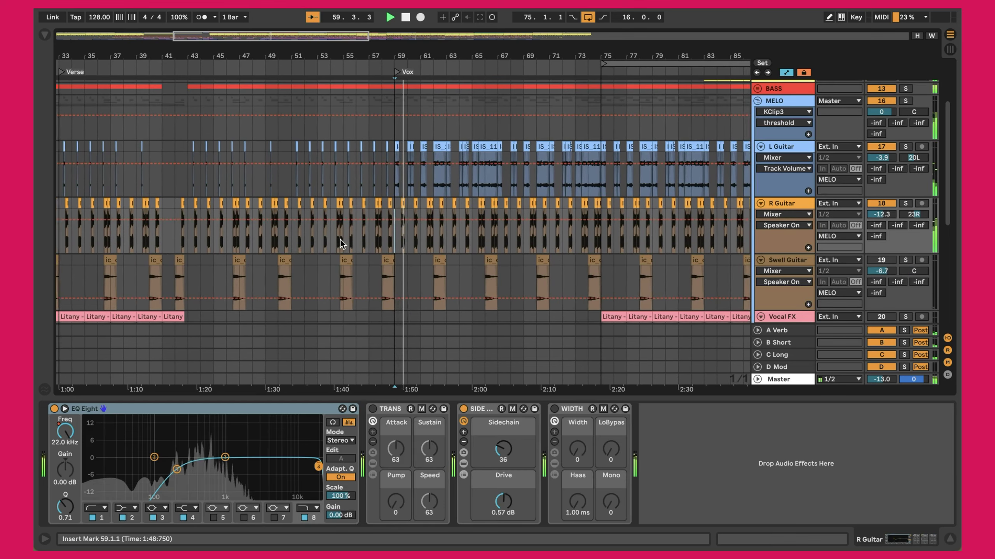
- Raise R Guitar's volume toward -1.6 dB, then return it to -12.3 dB
scroll(341, 239, up, 1)
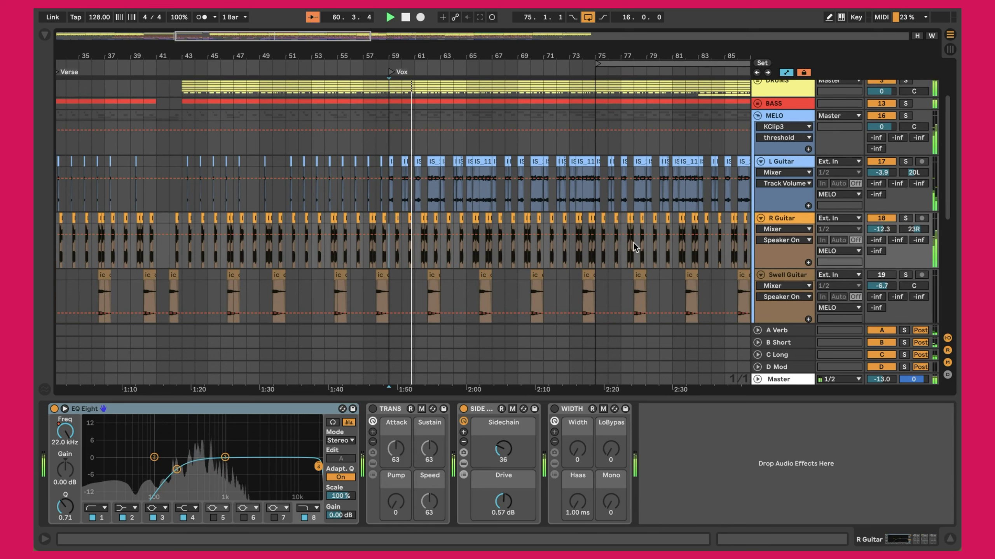
drag(881, 229, 881, 219)
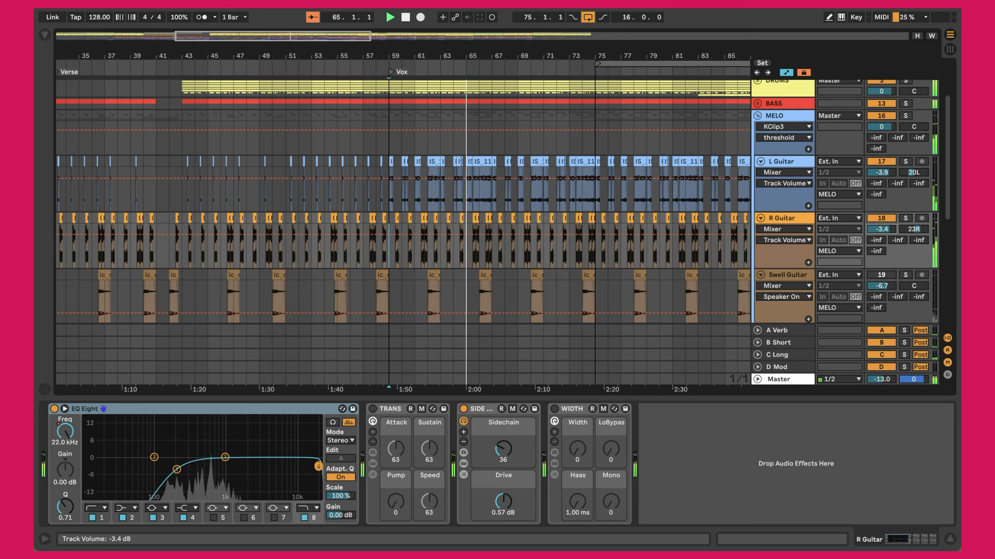
drag(881, 229, 881, 239)
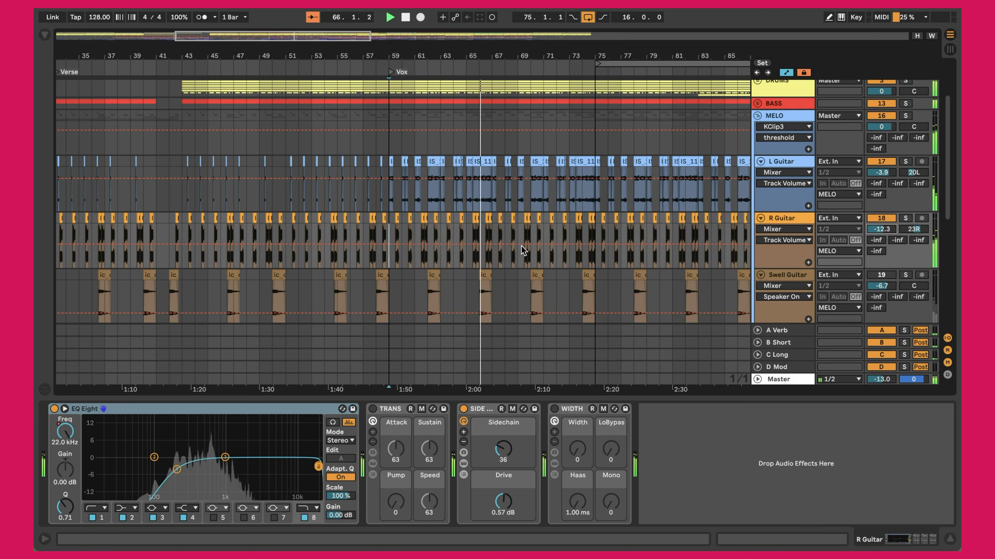
- Zoom in near the Vox marker at bar 59 and select L Guitar, then R Guitar
drag(404, 54, 392, 54)
scroll(449, 188, right, 5)
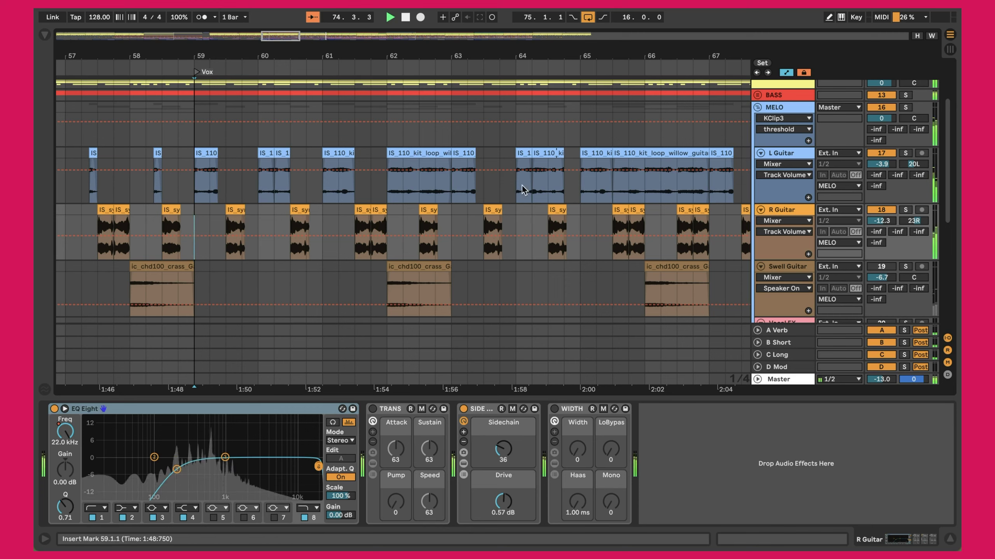
click(785, 153)
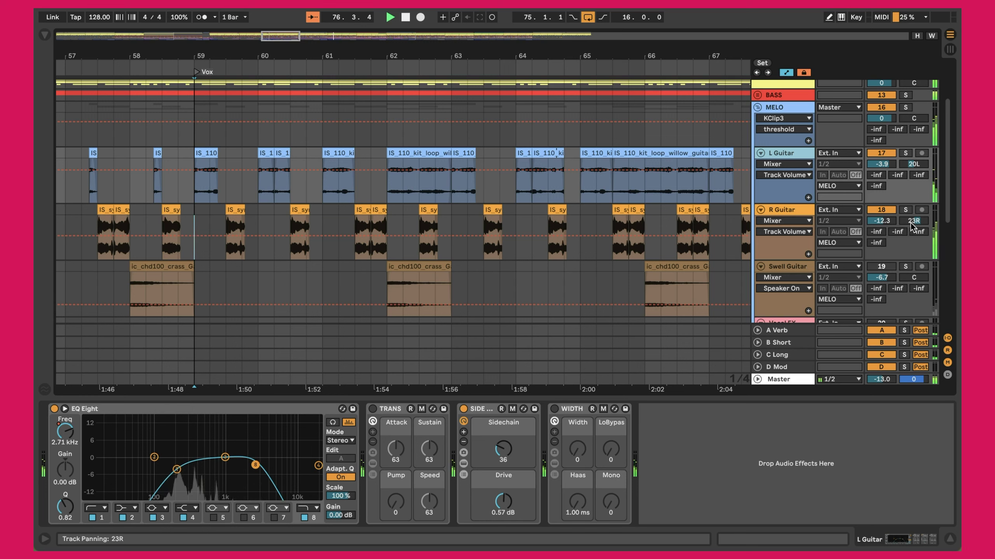
click(784, 210)
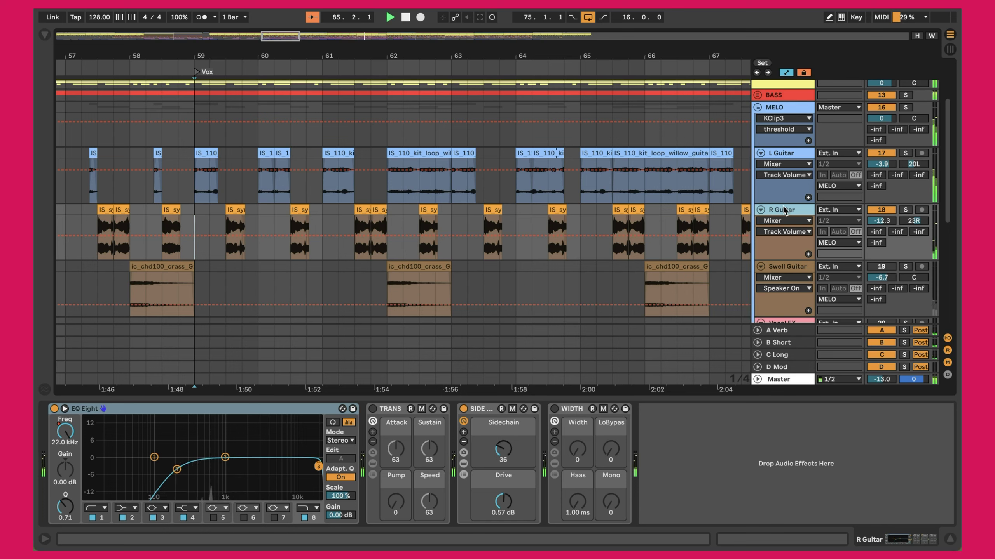
- Focus R Guitar's EQ Eight, then raise Swell Guitar's volume from -6.7 dB to -1.8 dB
double_click(783, 210)
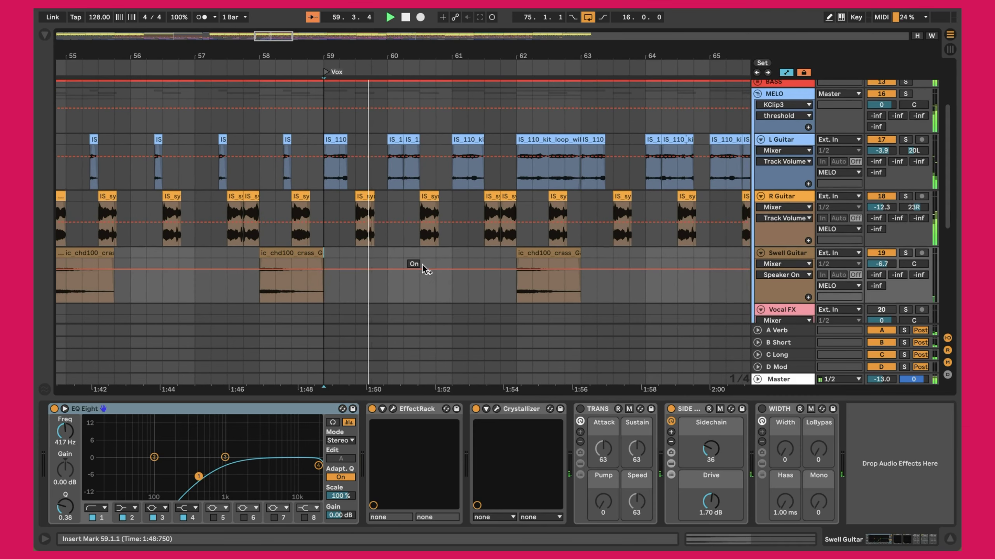
click(808, 253)
drag(866, 268, 866, 251)
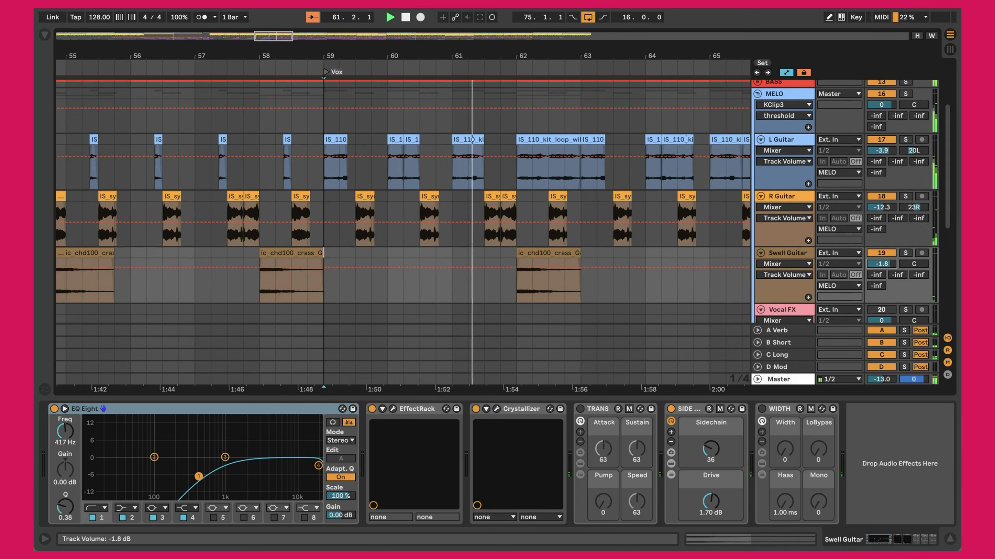
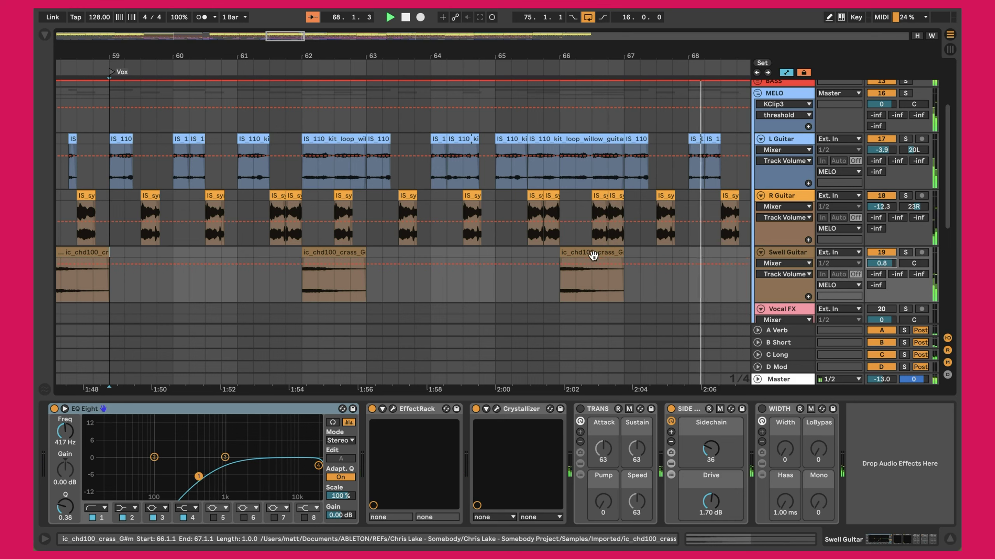
- Zoom to bars 72–82 around bar 75 and select Swell Guitar to show its effects chain
drag(474, 56, 474, 23)
click(427, 248)
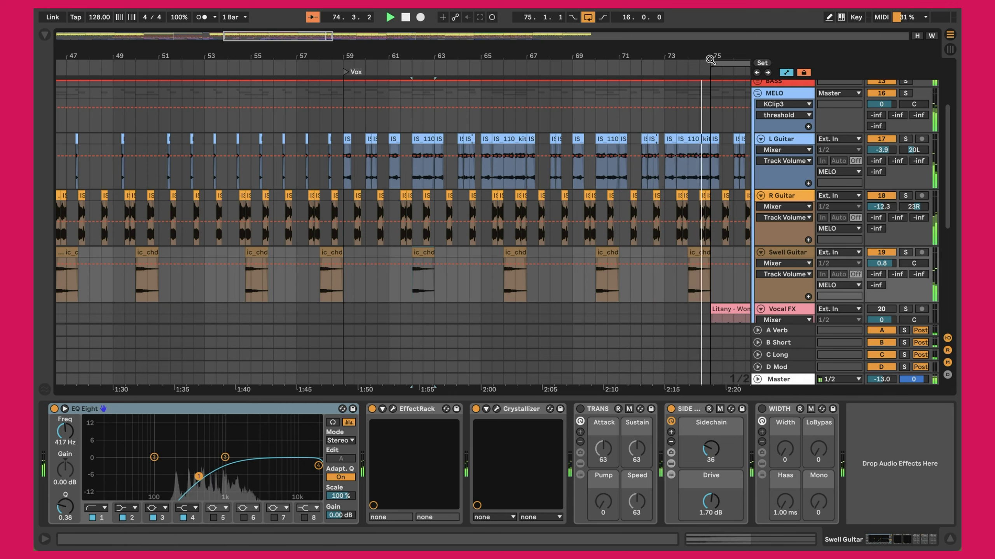
drag(636, 55, 405, 97)
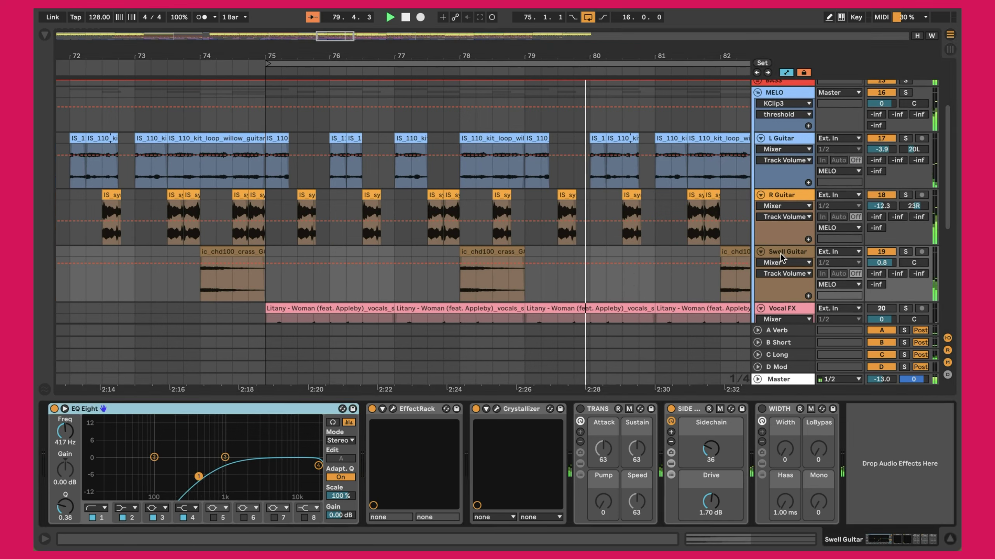
click(780, 254)
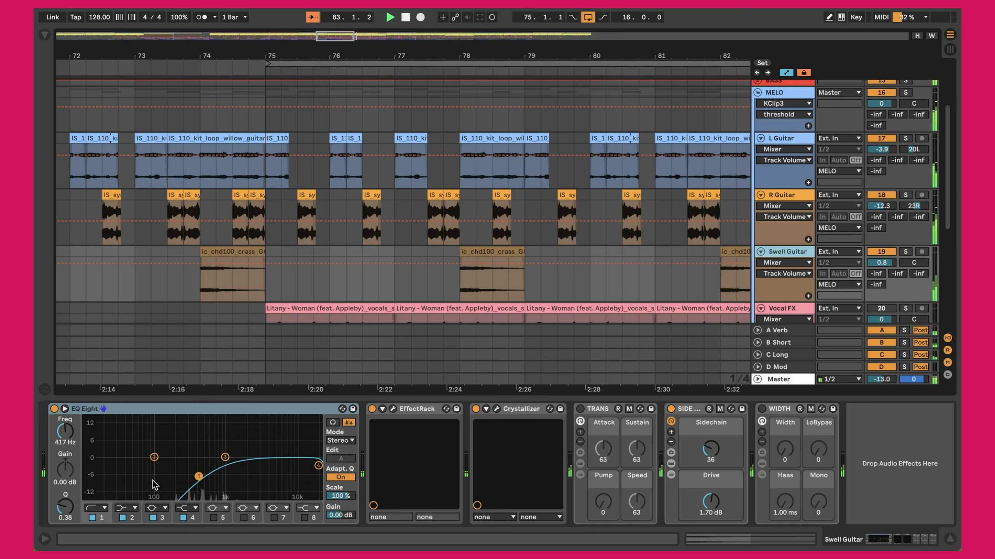
click(392, 409)
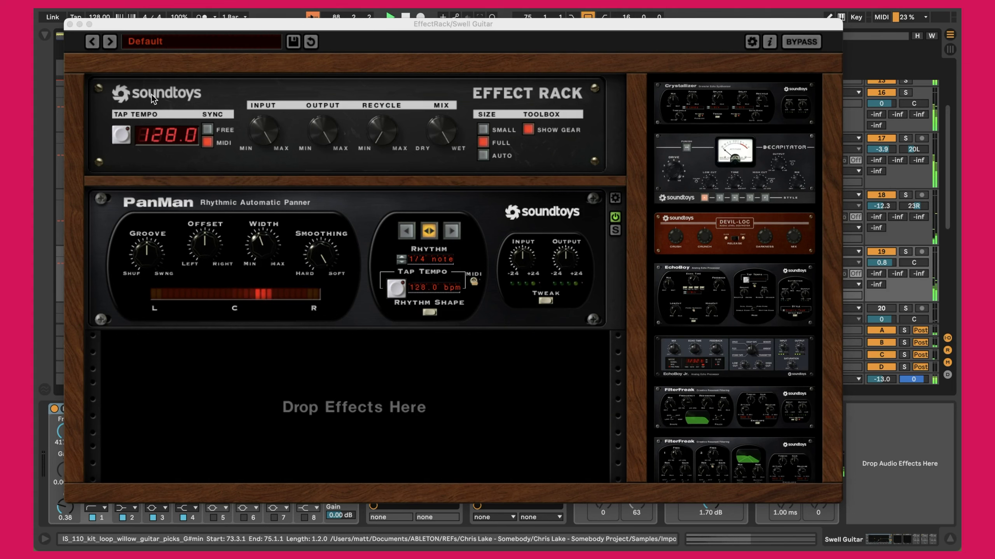
click(69, 25)
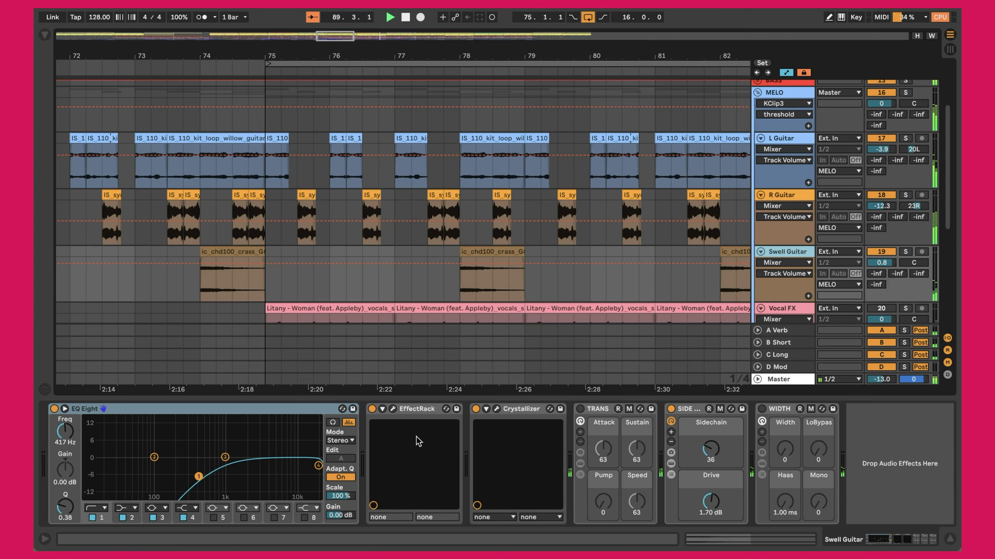
click(497, 410)
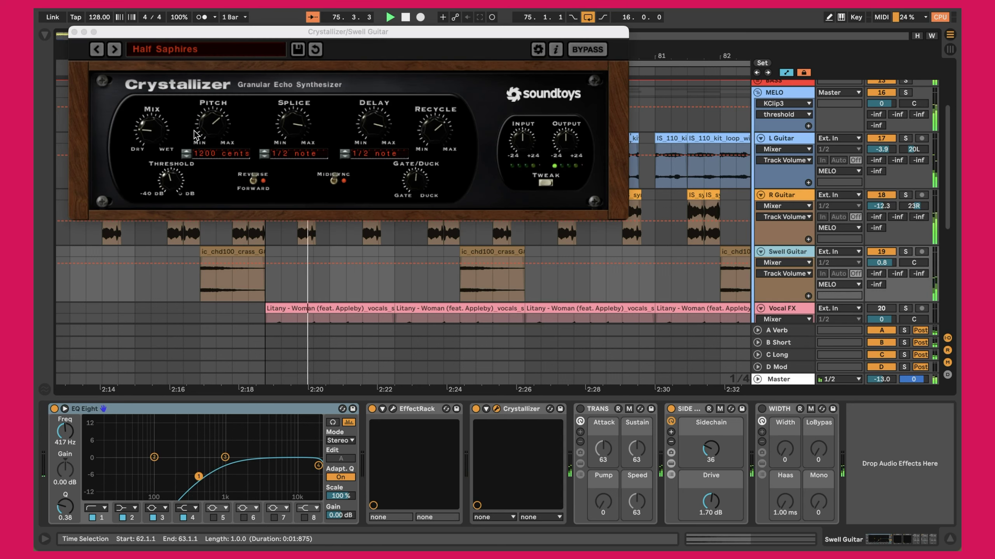
click(74, 32)
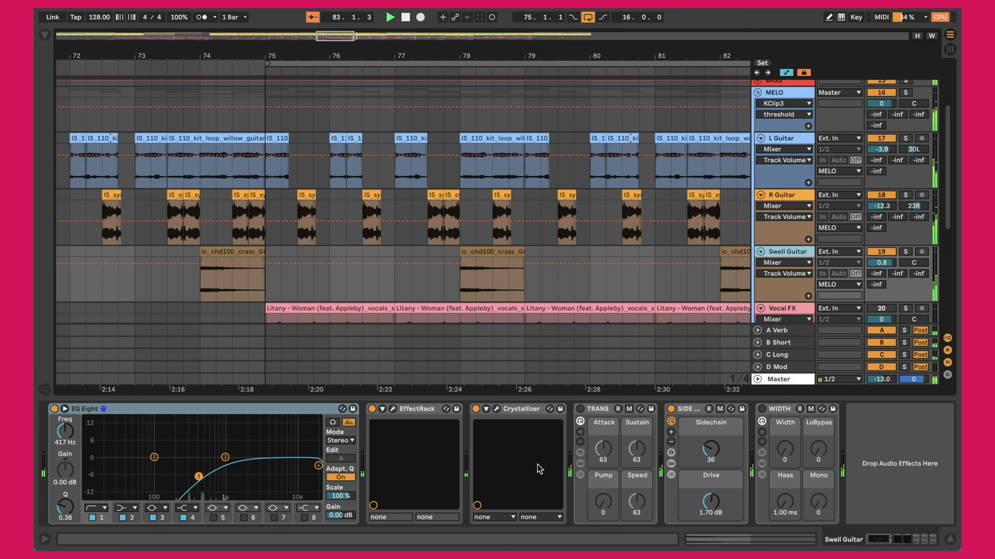
- Select the SIDE device, zoom out to bars 73–101, and scroll down to Vocal FX and VOX
click(685, 410)
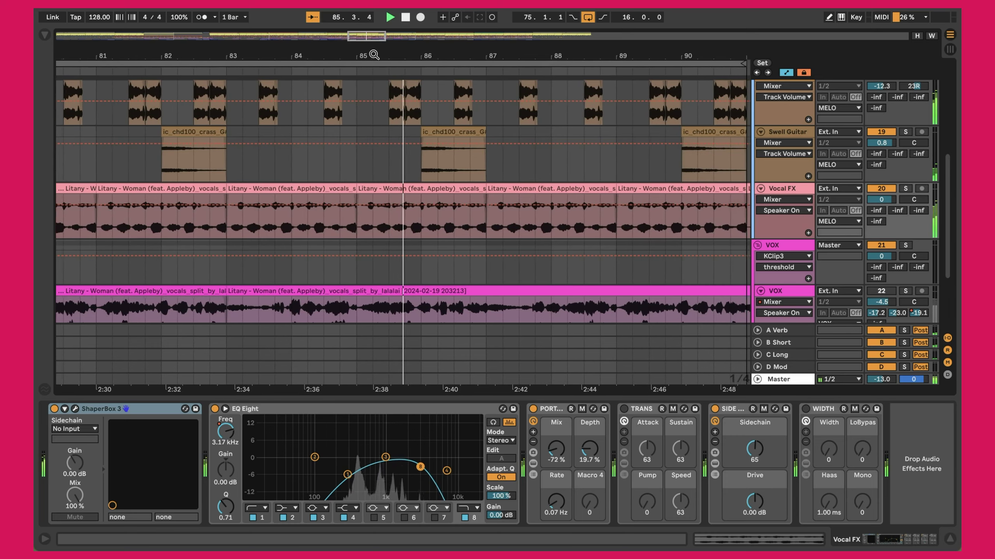
drag(374, 54, 374, 30)
mouse_move(501, 144)
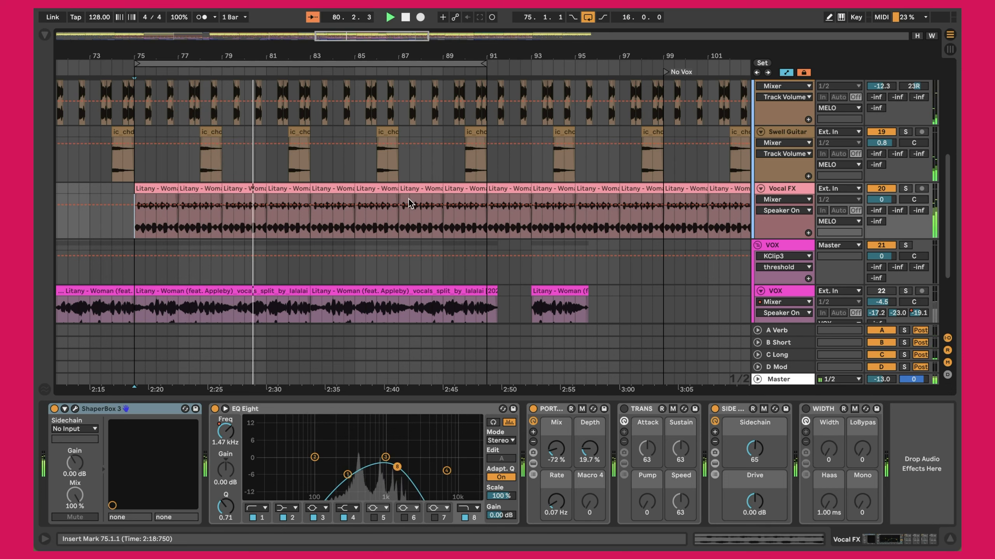
scroll(409, 200, down, 1)
scroll(410, 200, left, 1)
scroll(409, 201, down, 1)
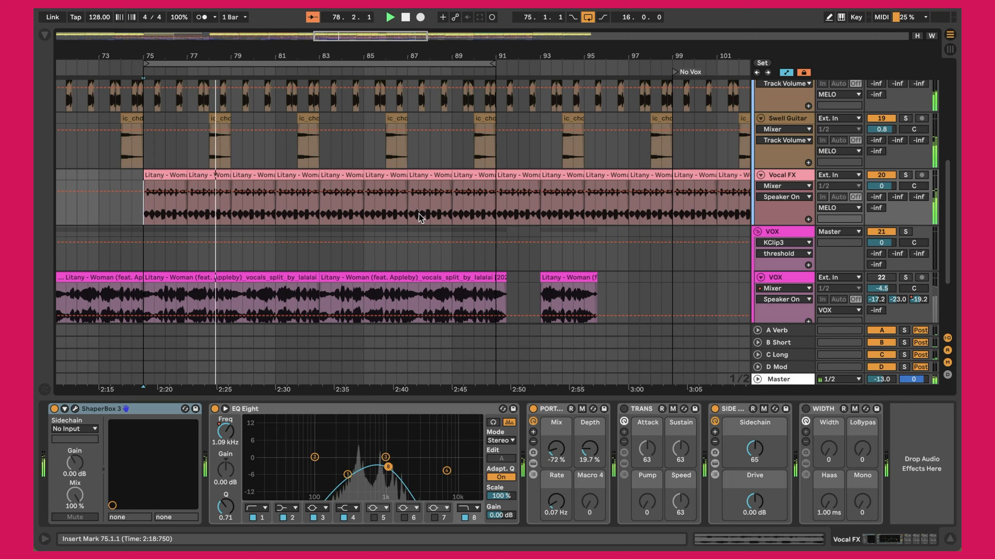
- Open the Litany vocal clip at bar 75 in clip details, then return to devices
click(177, 184)
double_click(177, 184)
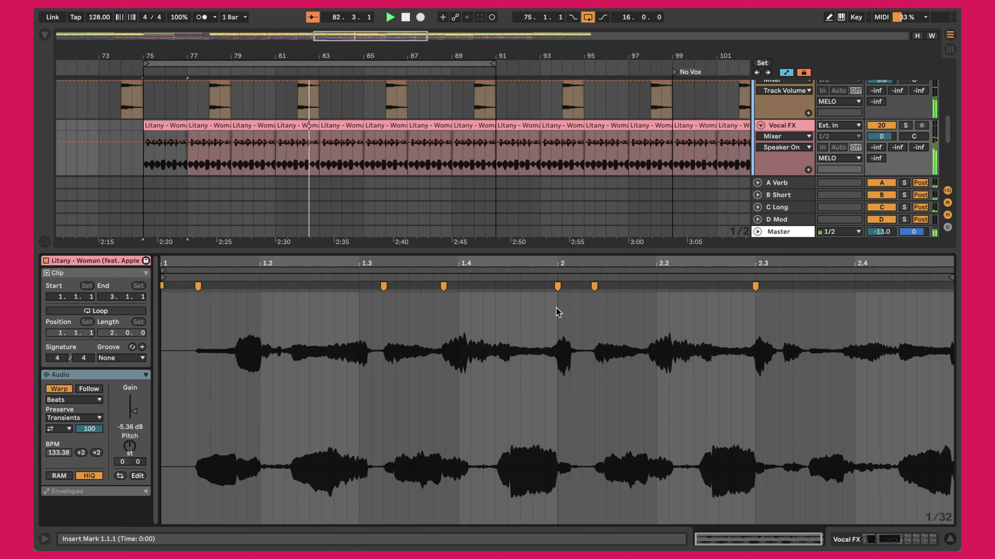
key(shift+Tab)
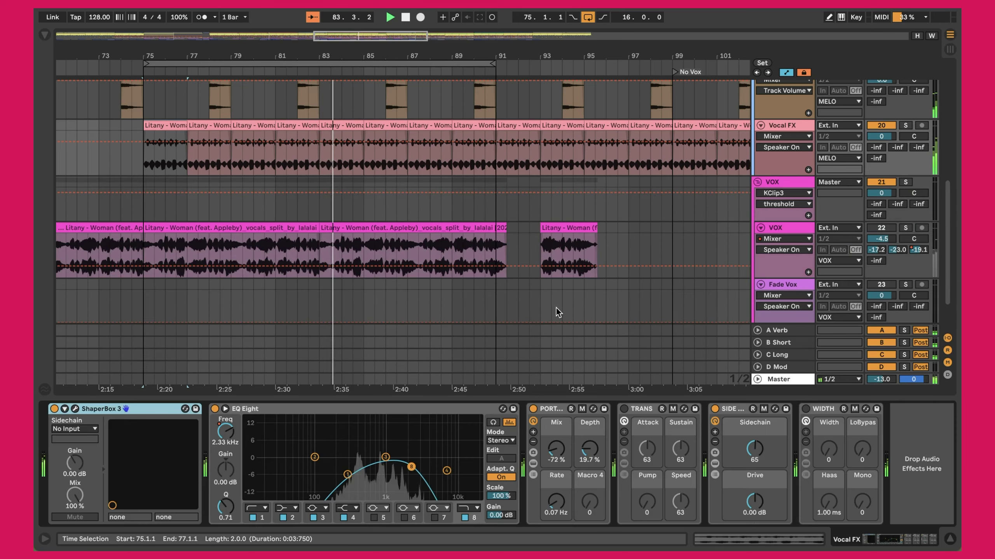
- Inspect ShaperBox 3's Full Beat Break 2 preset on Vocal FX, then close its window
click(783, 129)
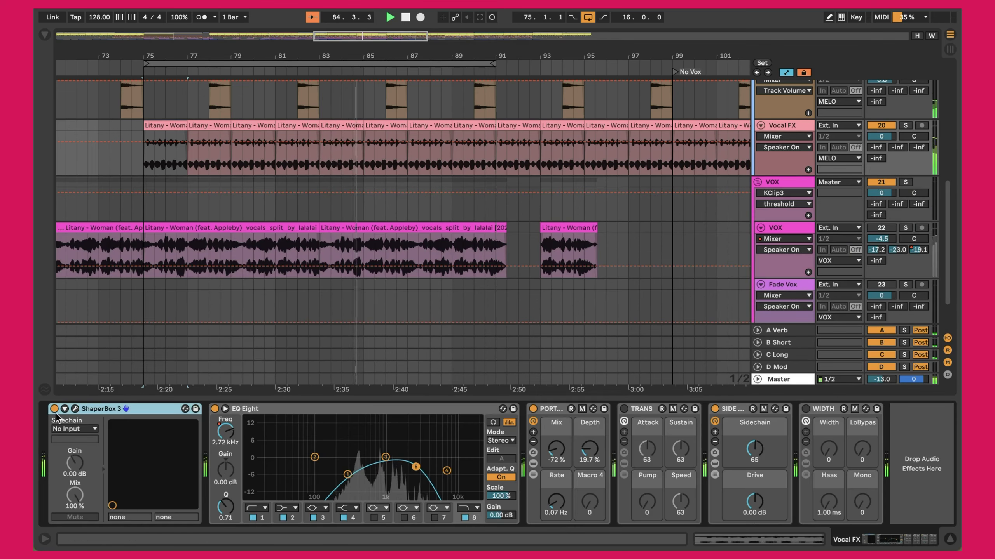
click(75, 409)
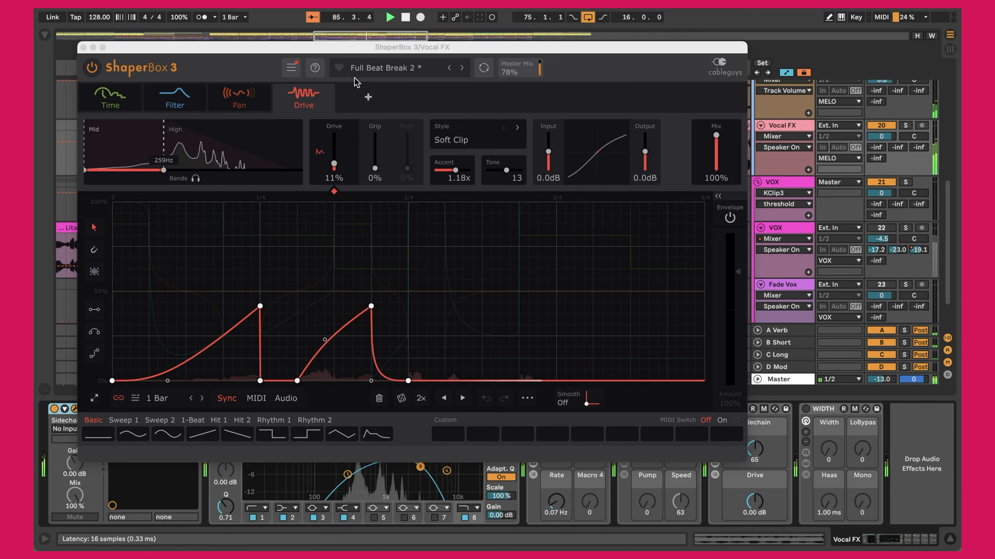
click(369, 69)
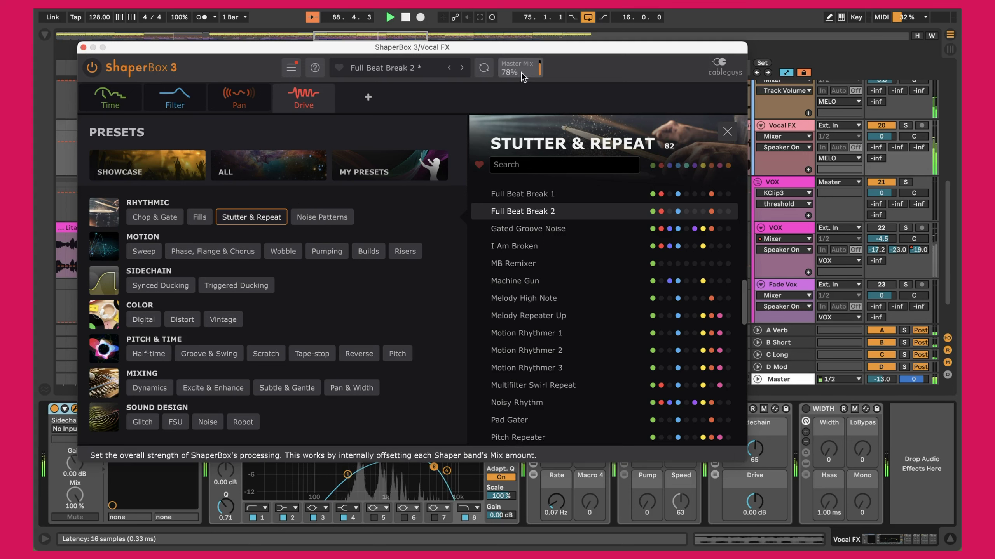
click(83, 48)
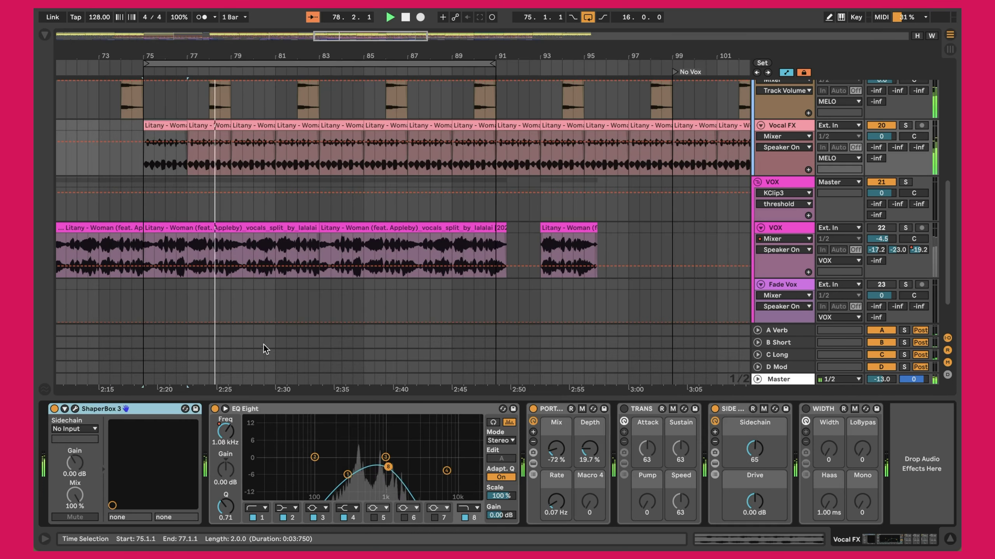
- Select EQ Eight, then the Portal rack, and expand the rack to reveal its devices
click(334, 415)
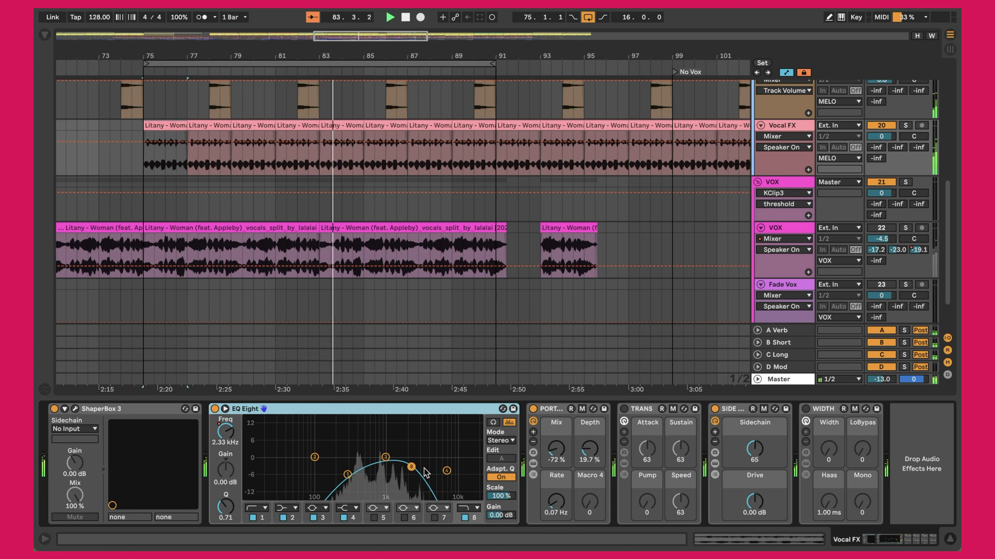
click(554, 420)
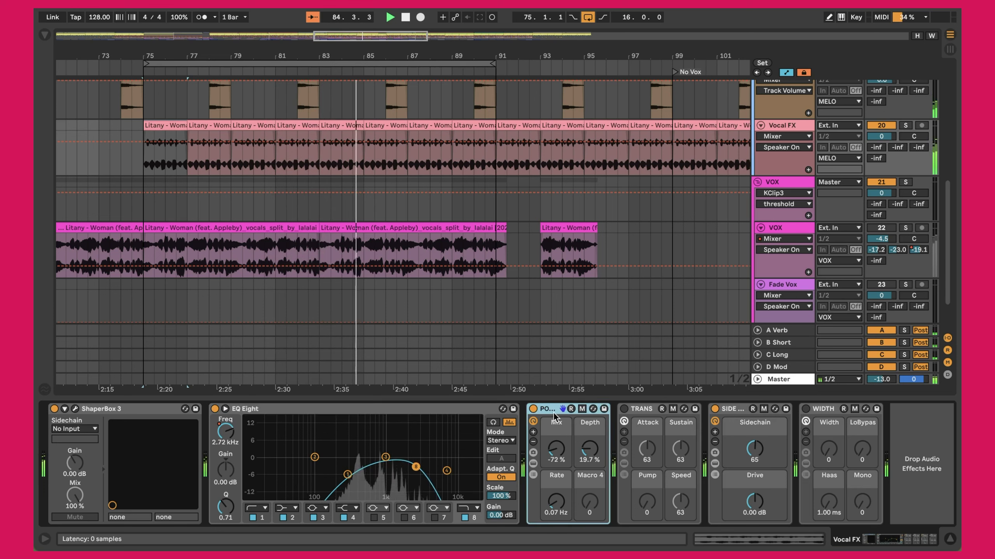
click(533, 464)
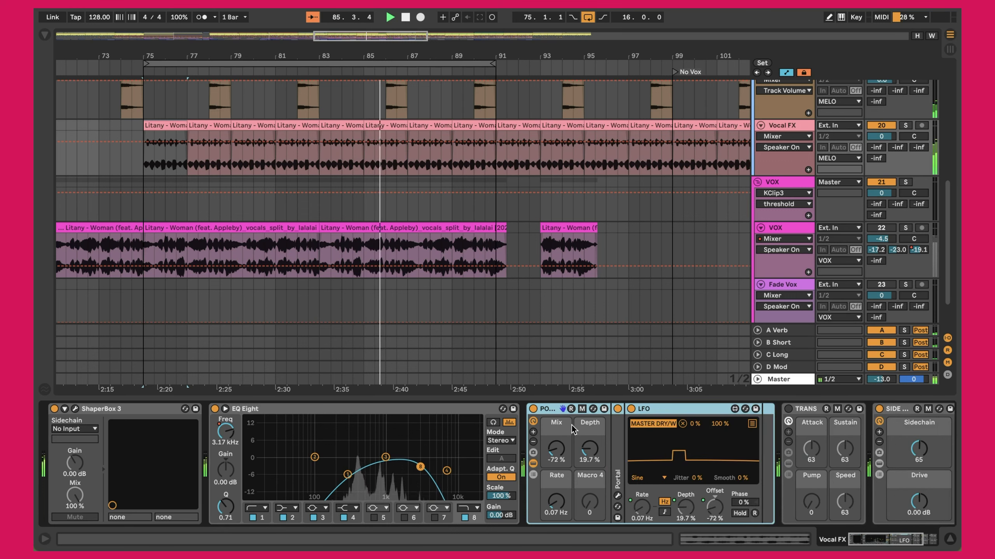
- Open and close the Portal plugin editor twice to inspect its settings
click(617, 497)
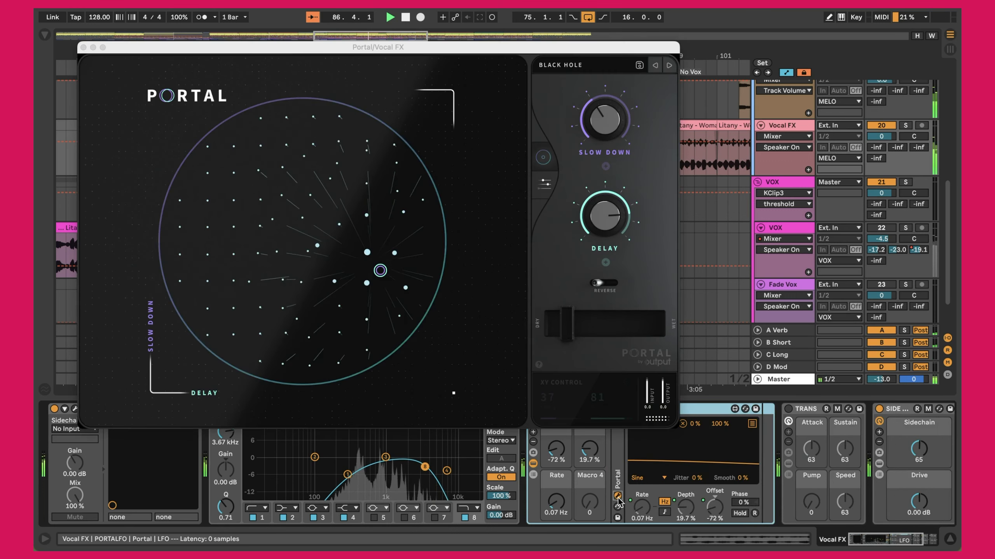
click(83, 47)
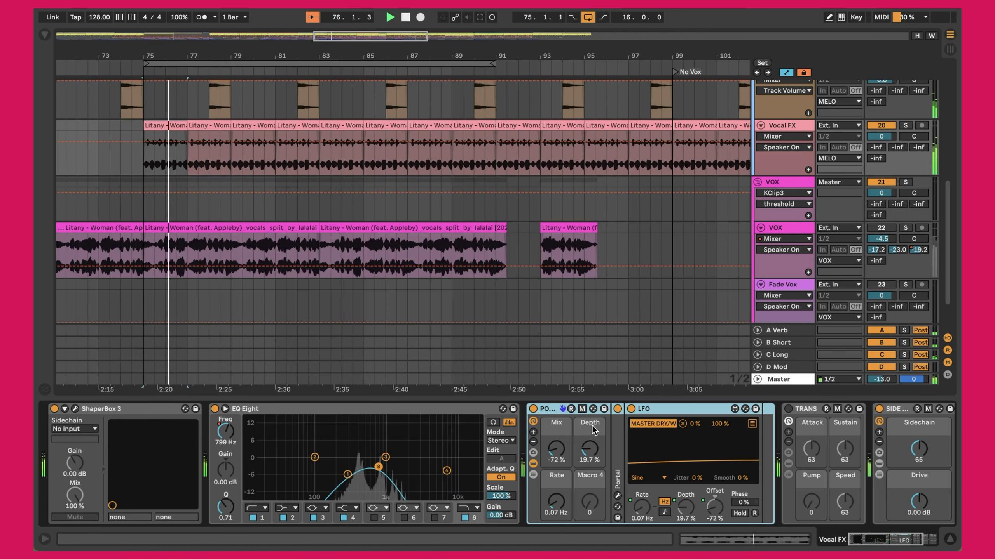
click(618, 496)
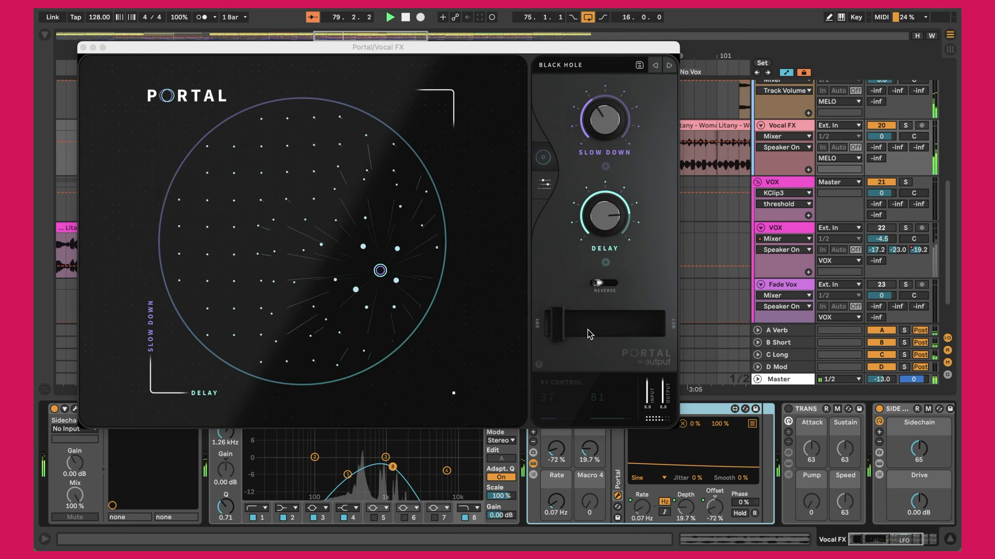
click(82, 47)
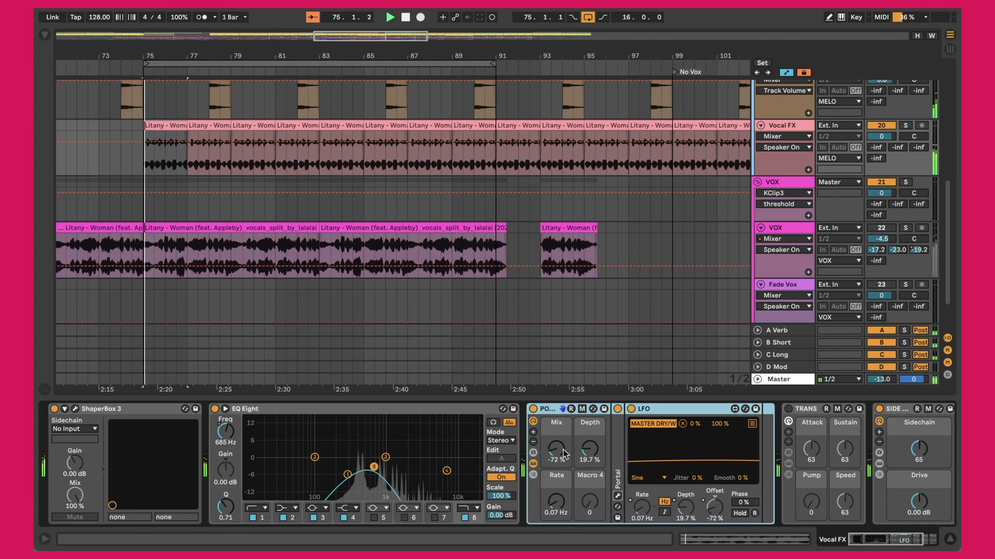
scroll(563, 450, right, 5)
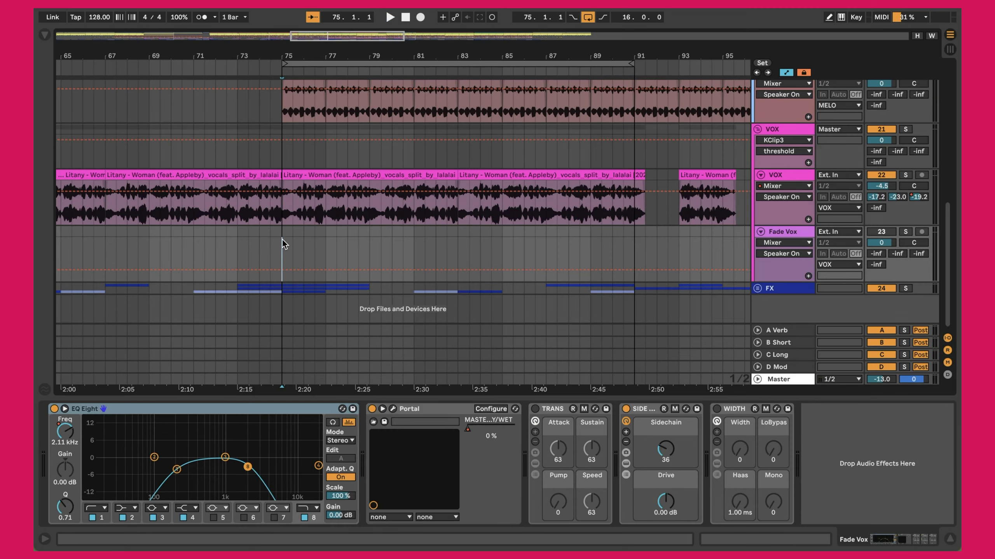
- Play from bar 75 and open the VOX clip spanning bars 75–83
key(space)
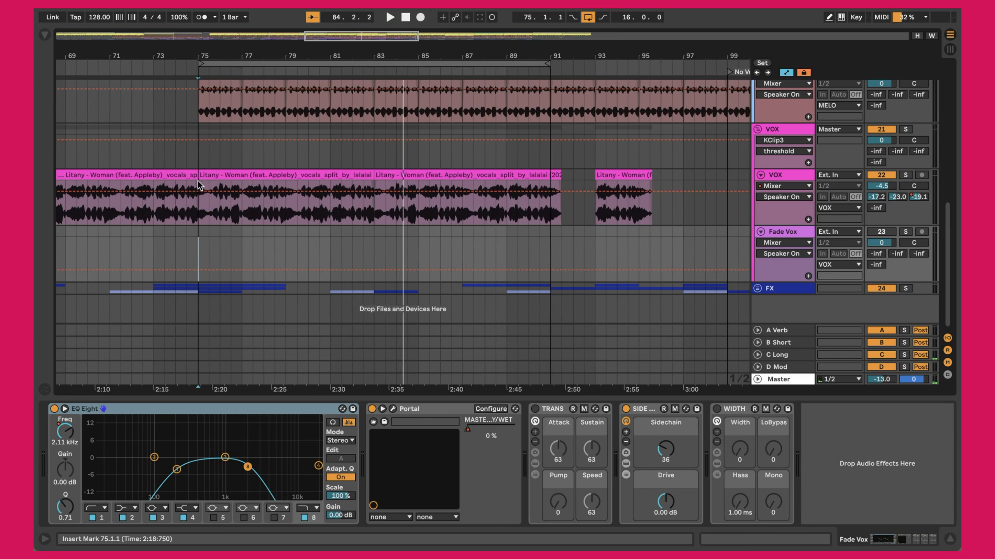
double_click(220, 174)
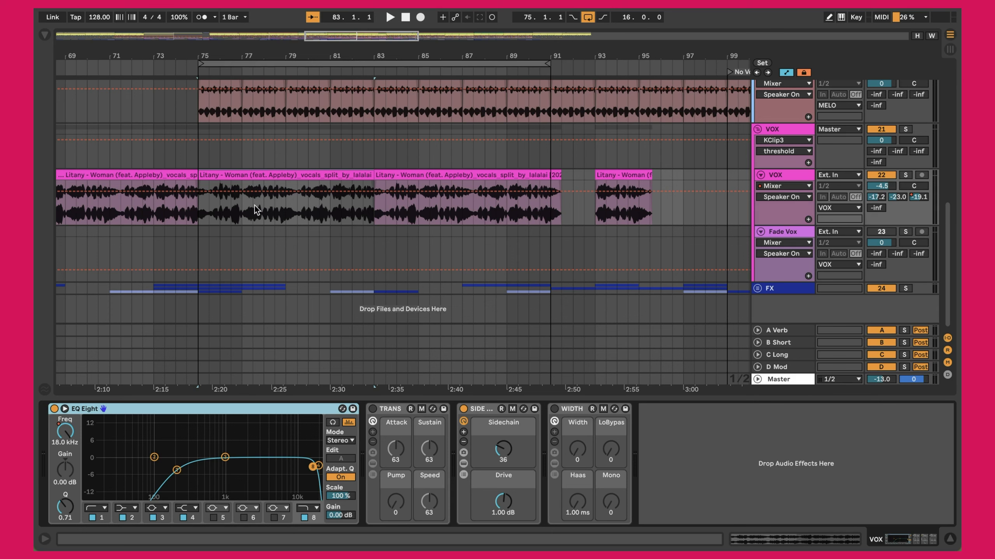
- Undo, play the VOX section from bar 75, and zoom out from the Verse to bar 89
key(super+z)
click(200, 214)
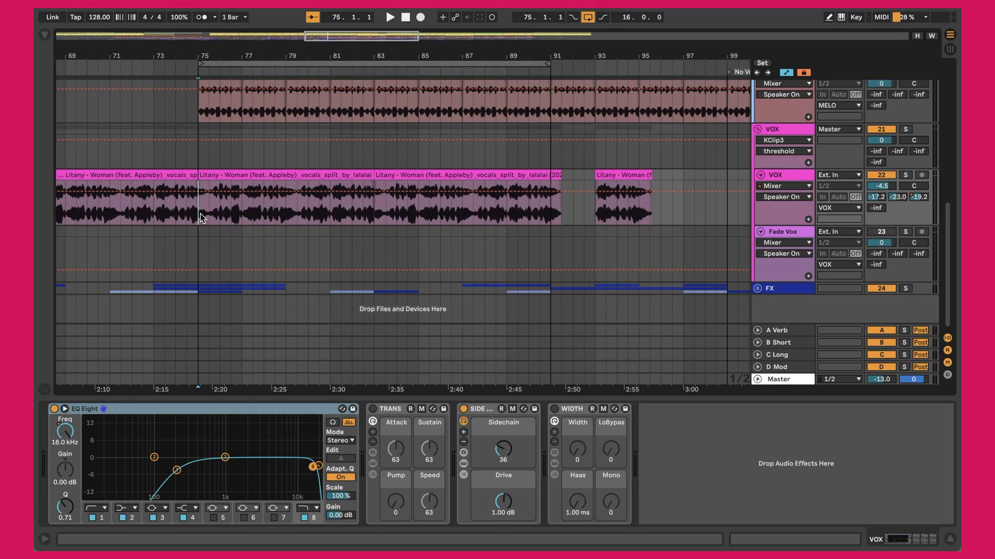
key(space)
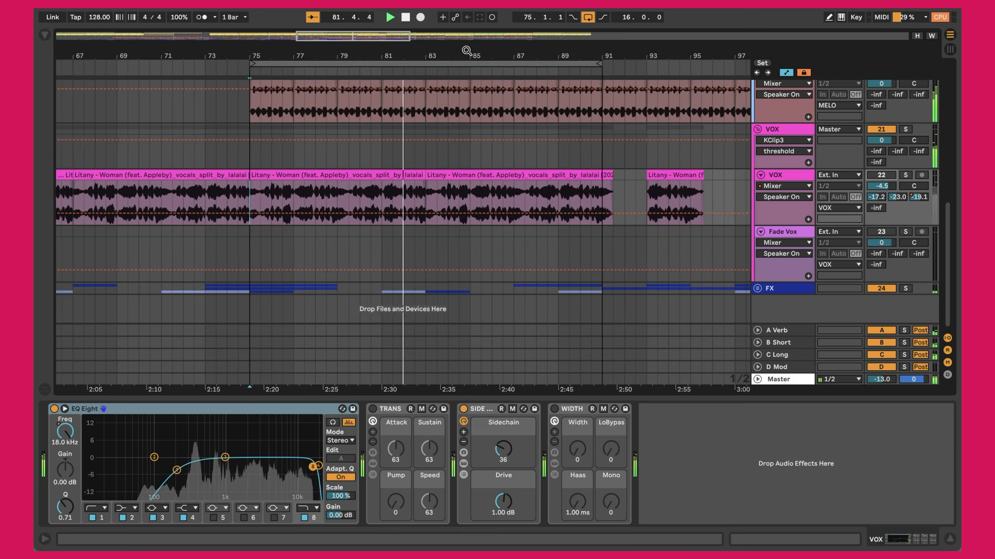
drag(384, 57, 583, 31)
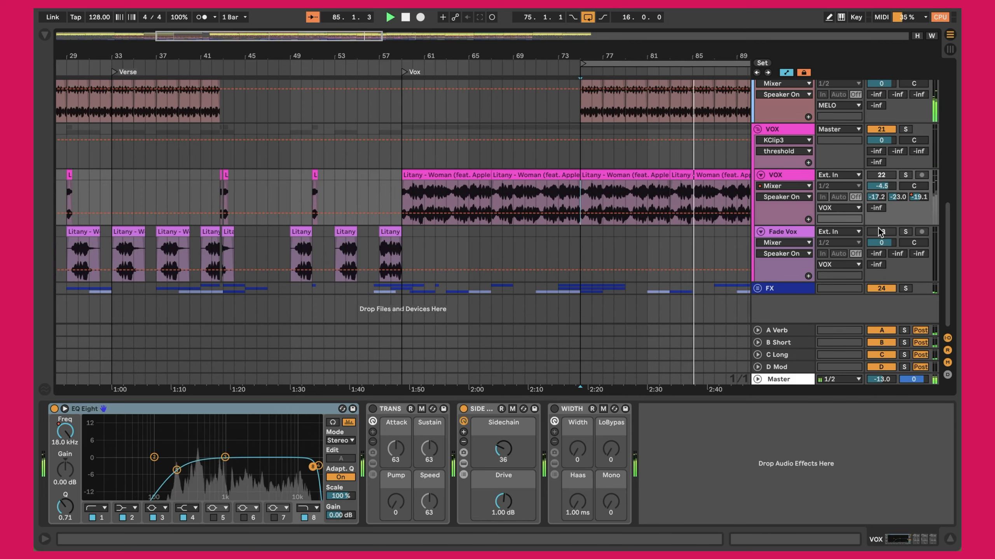
- Play from bar 26, then select Fade Vox and play from bar 49
click(288, 265)
key(space)
key(space)
click(598, 275)
key(space)
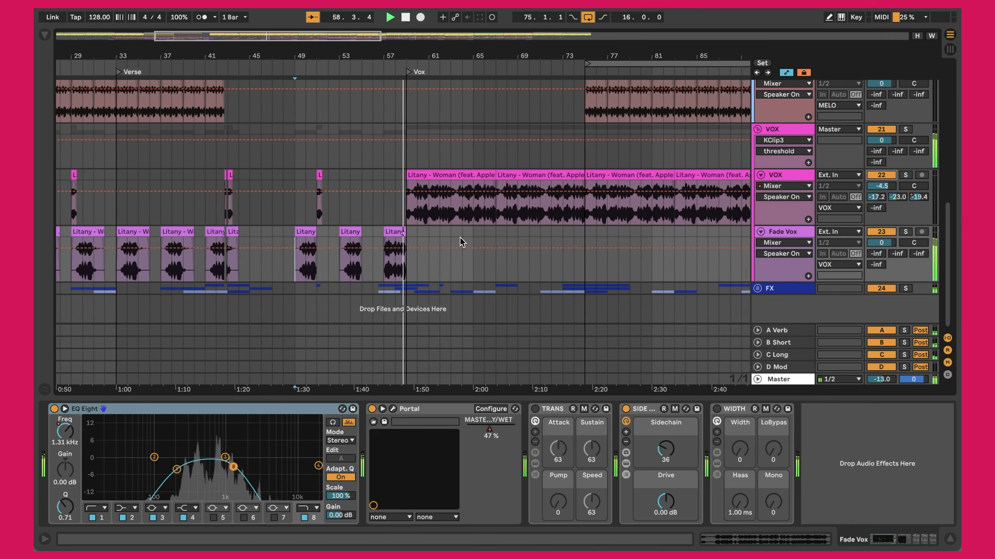
- Move the start marker to bar 45 and restart playback from there
scroll(460, 238, left, 5)
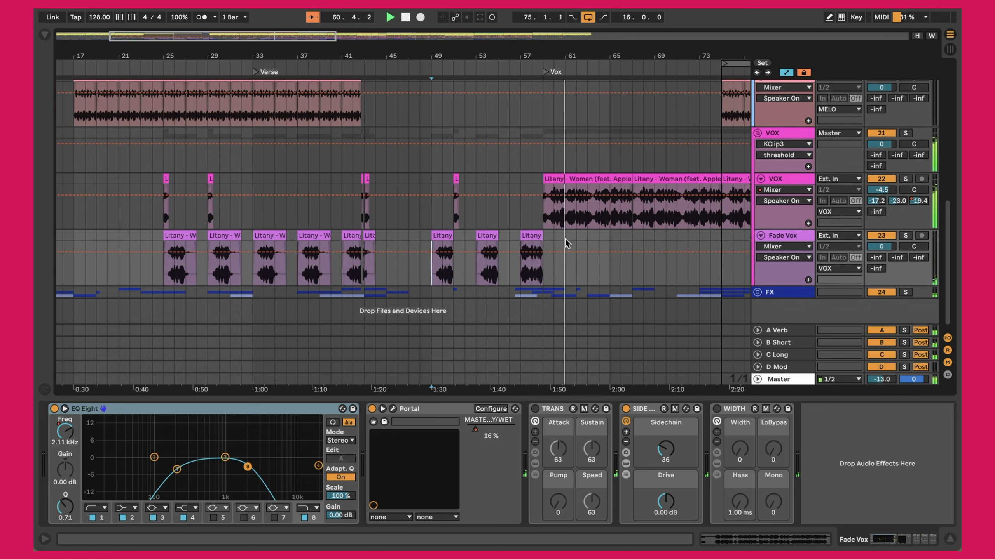
drag(375, 238, 58, 380)
key(space)
click(380, 236)
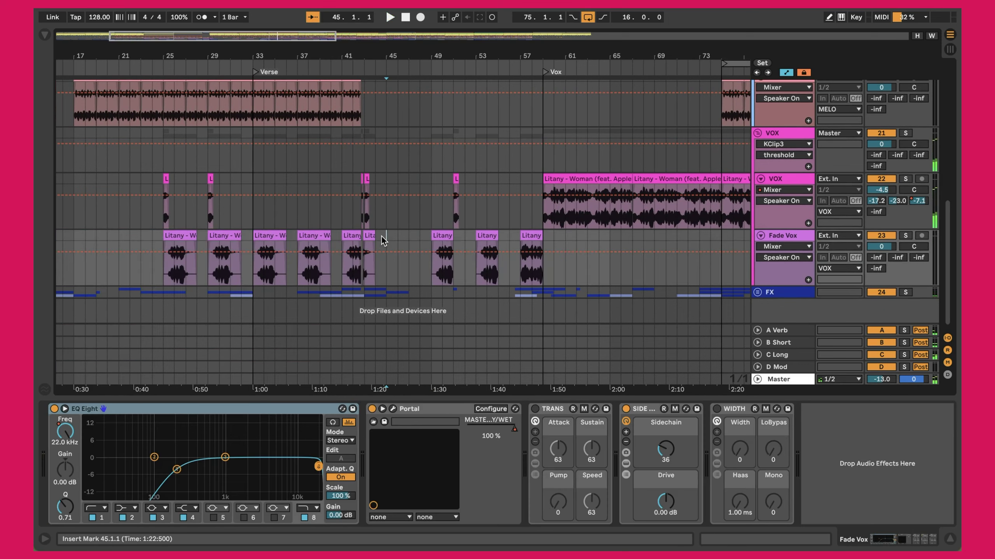
key(space)
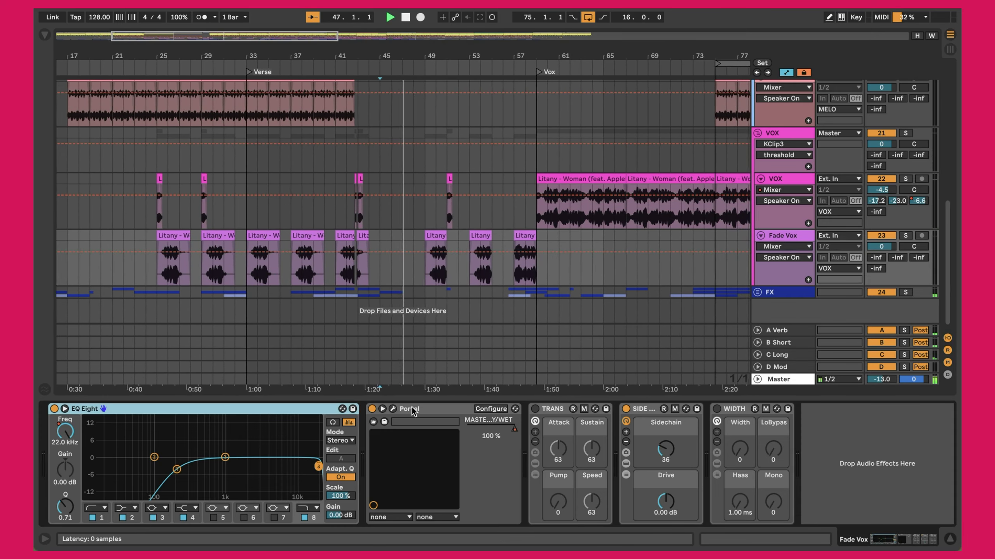
- Check Portal's window, then set Fade Vox's automation to Portal MASTER DRY/WET
click(394, 409)
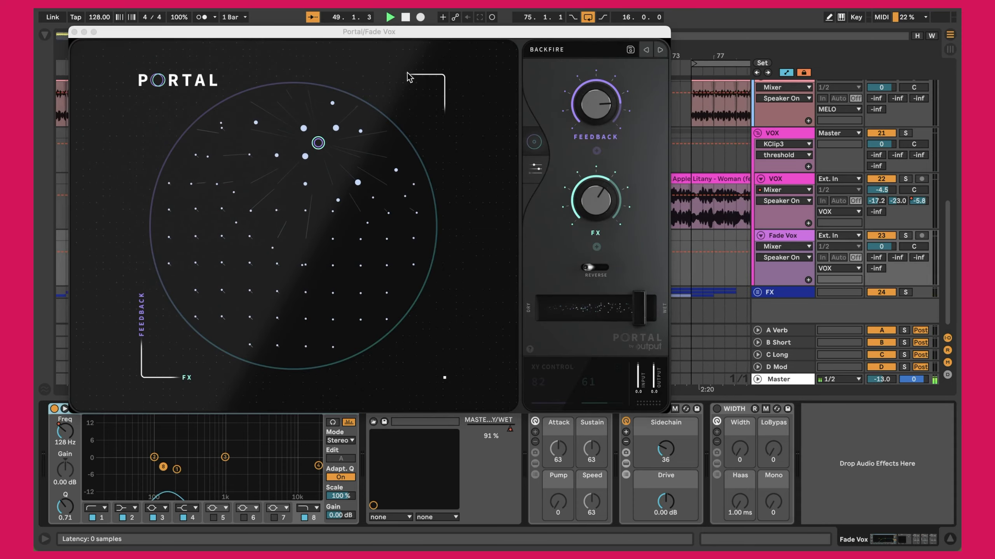
click(74, 32)
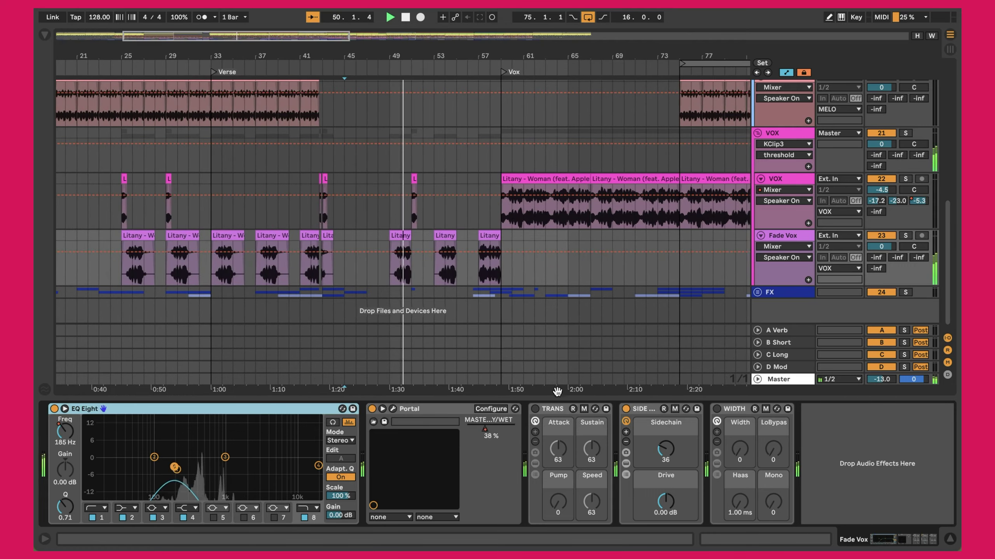
click(784, 247)
click(781, 276)
click(779, 257)
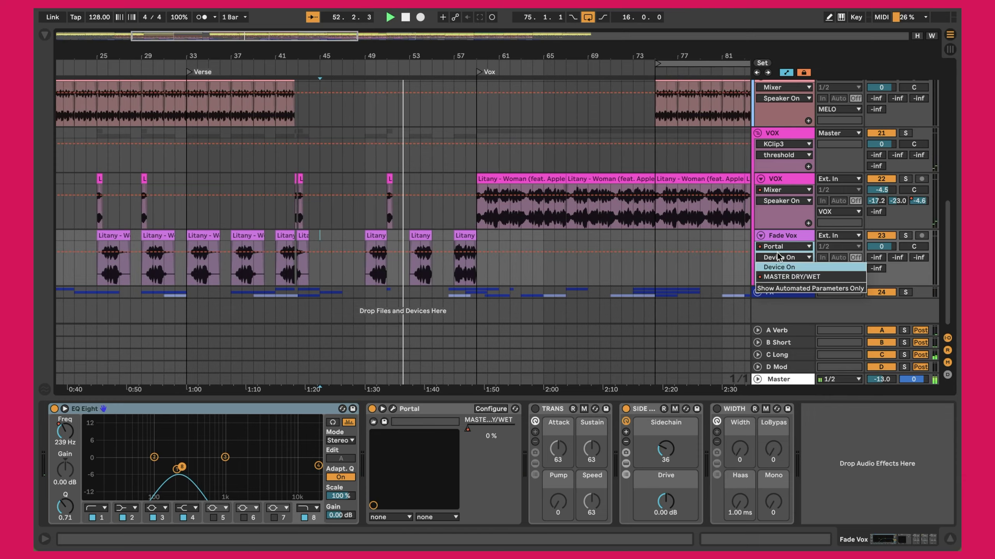
click(779, 277)
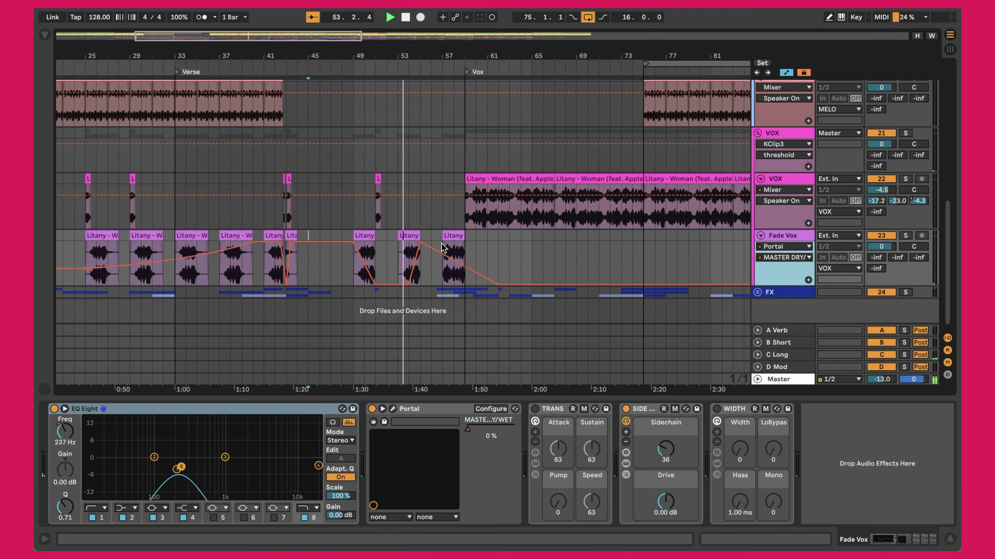
- Scroll back to the VOX lane and place the insert marker there
scroll(476, 261, left, 6)
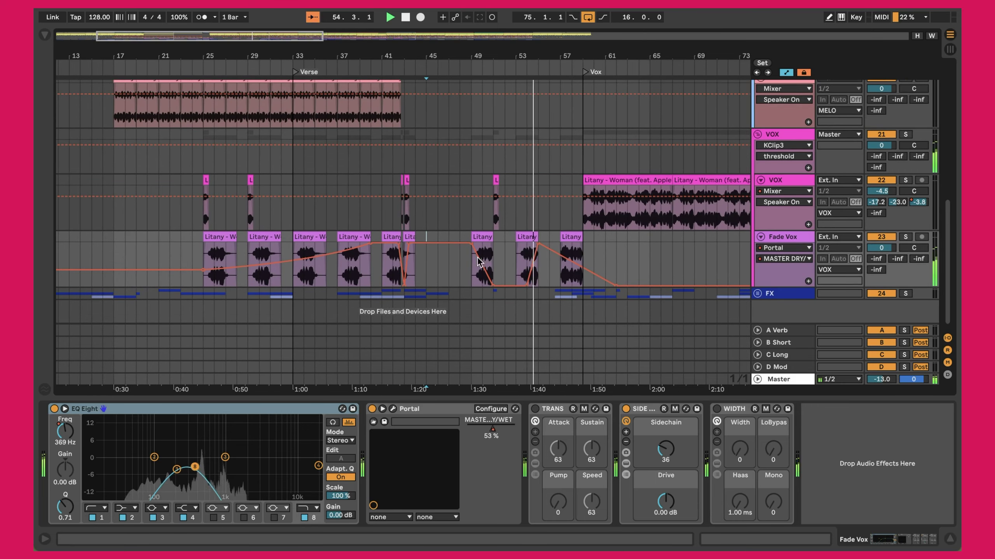
scroll(450, 261, up, 1)
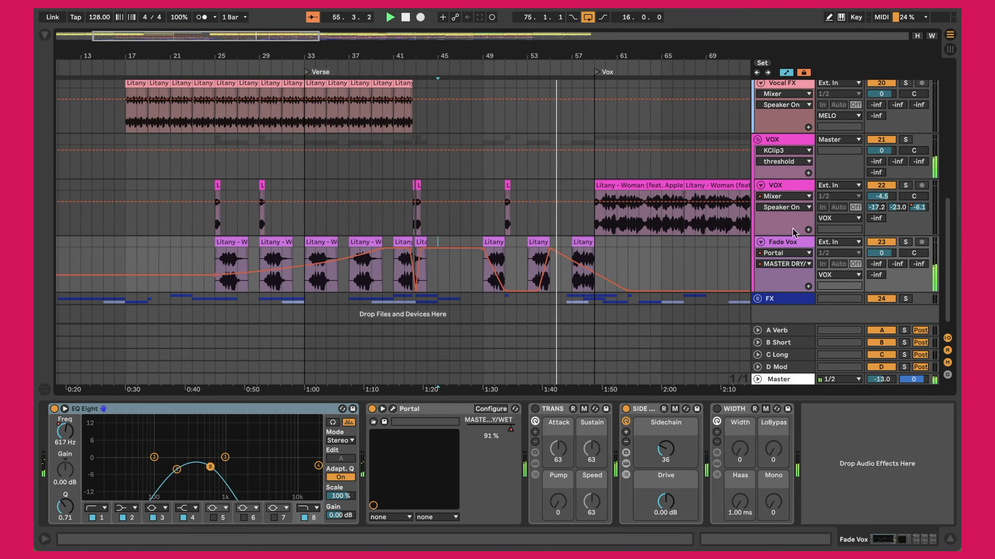
click(524, 190)
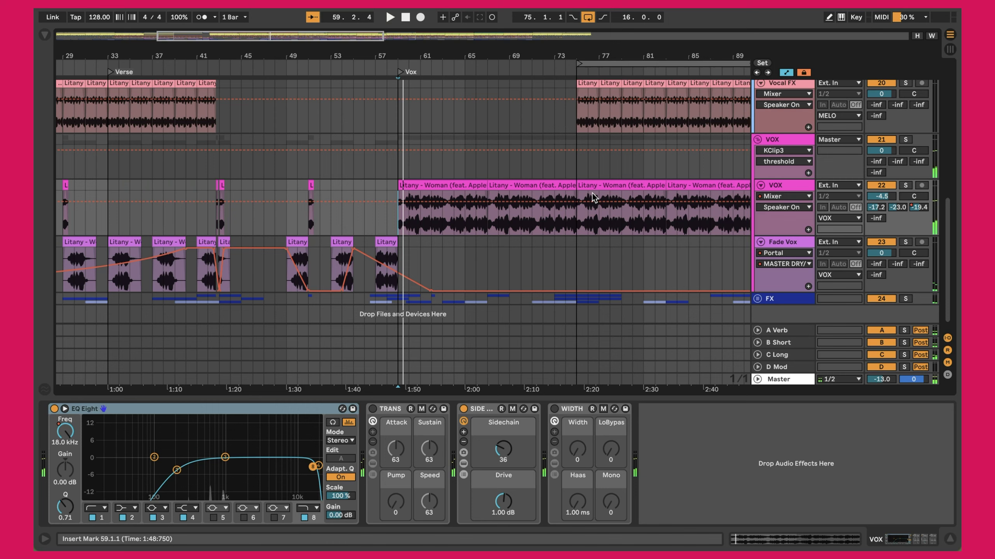
- Play the dry/wet automation from bar 41, jump to bar 49, then zoom out wider
scroll(245, 197, left, 5)
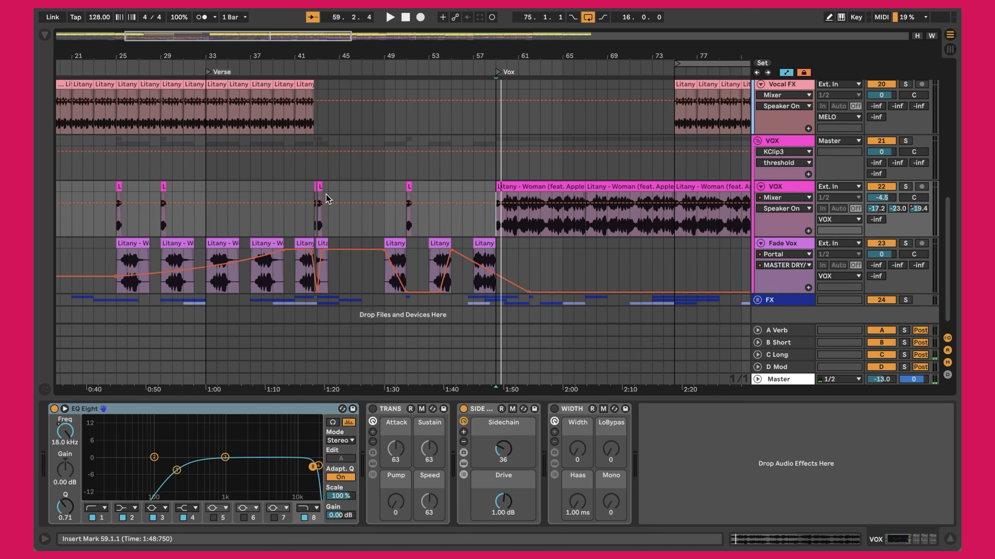
click(300, 197)
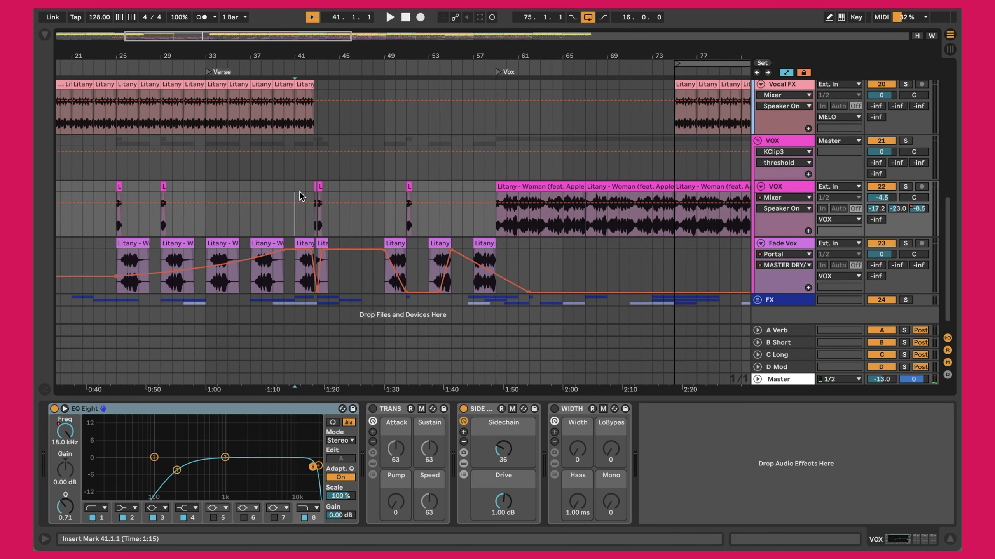
key(space)
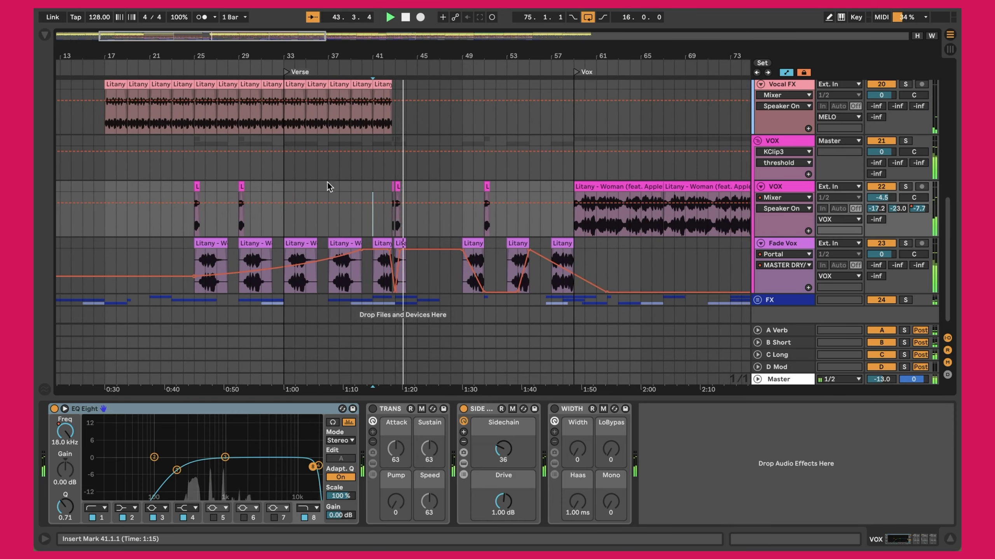
click(459, 220)
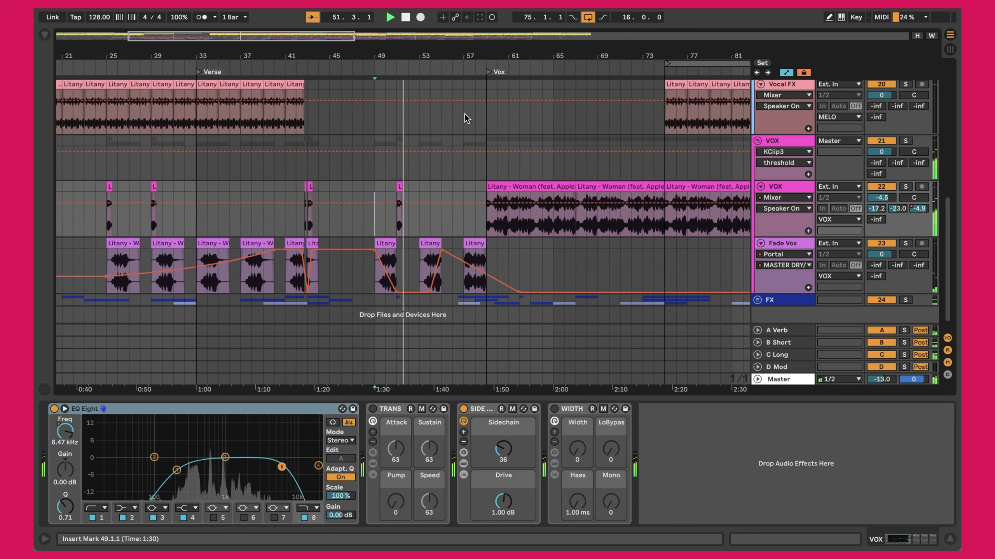
drag(415, 49, 350, 30)
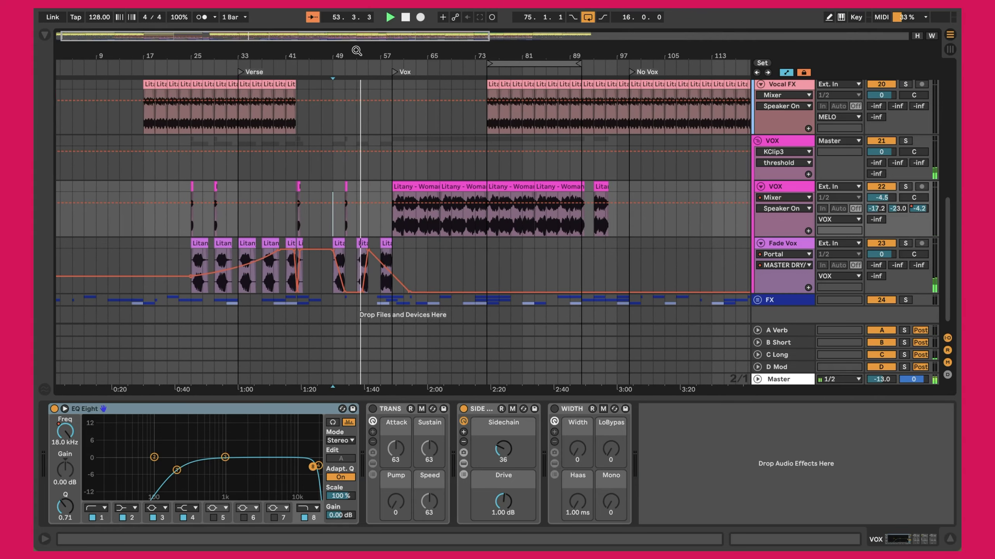